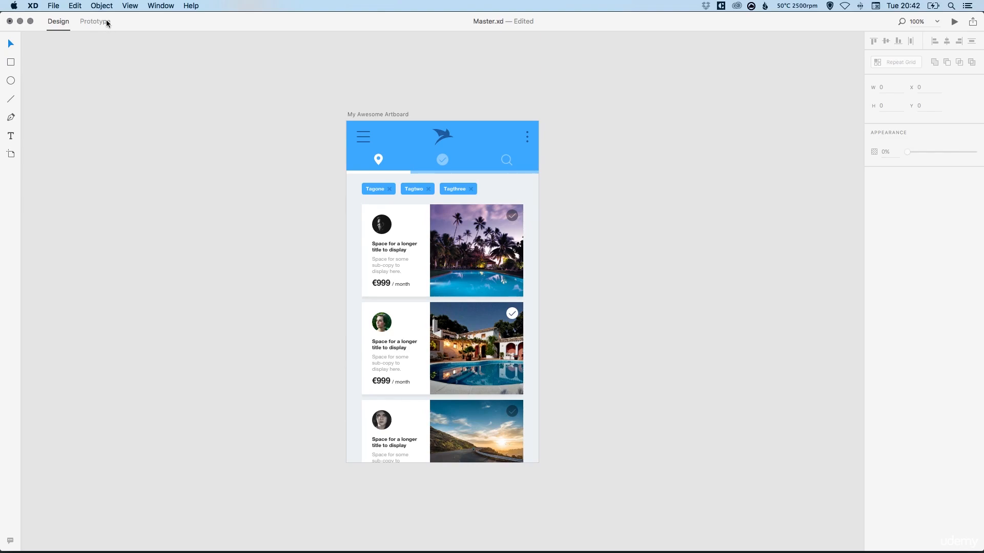
# Add a new iPhone 6 artboard next to the existing artboard.
pyautogui.click(94, 21)
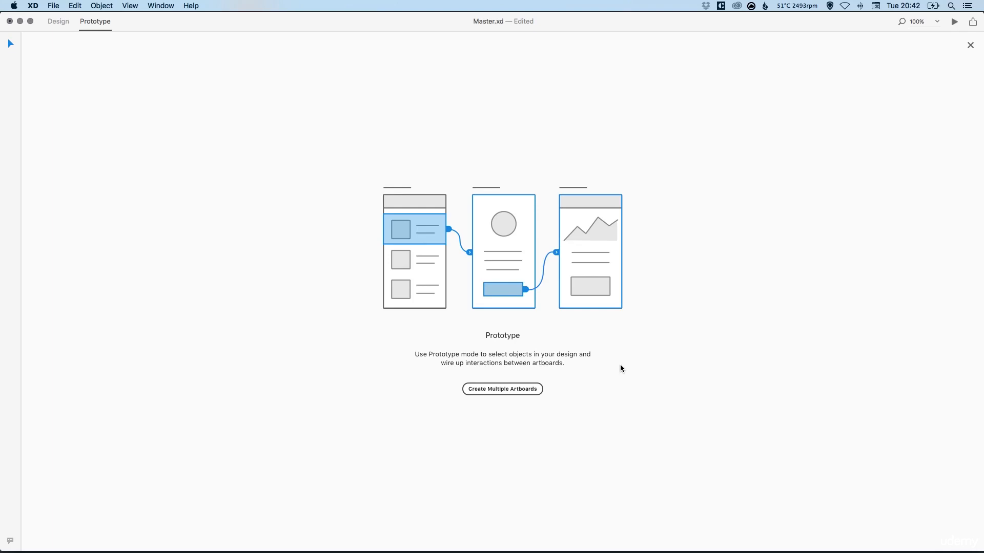
pyautogui.click(502, 391)
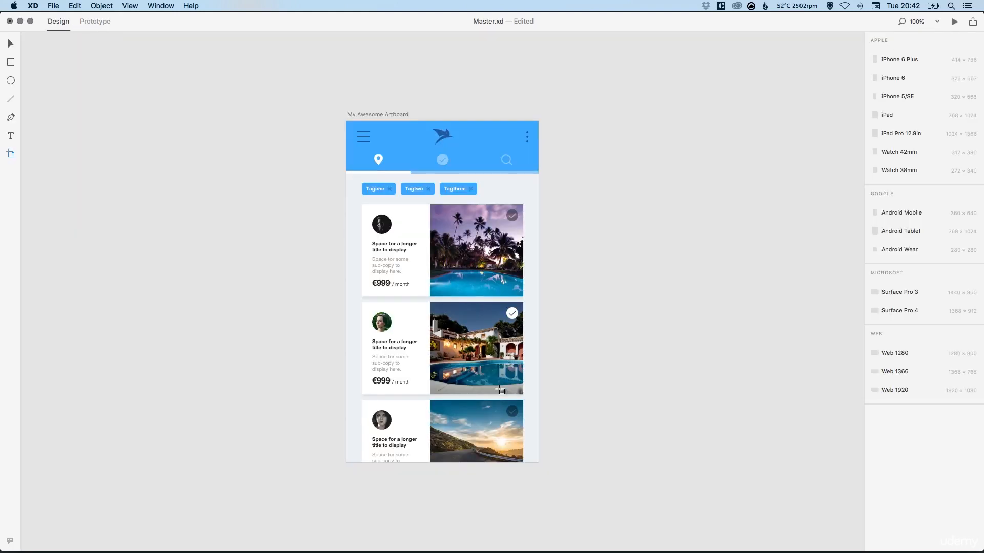
pyautogui.click(894, 77)
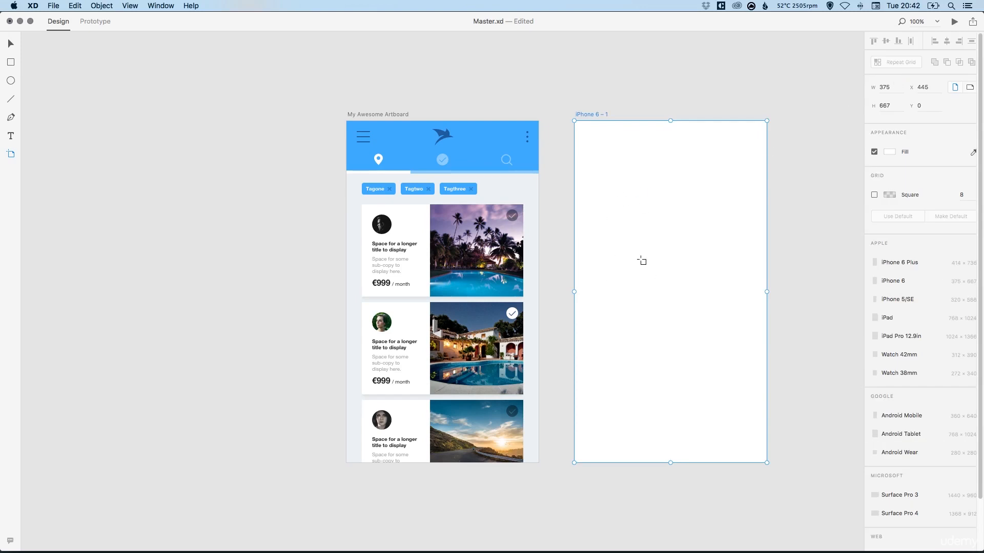
# Rename the new artboard to My New Artboard.
pyautogui.doubleClick(591, 114)
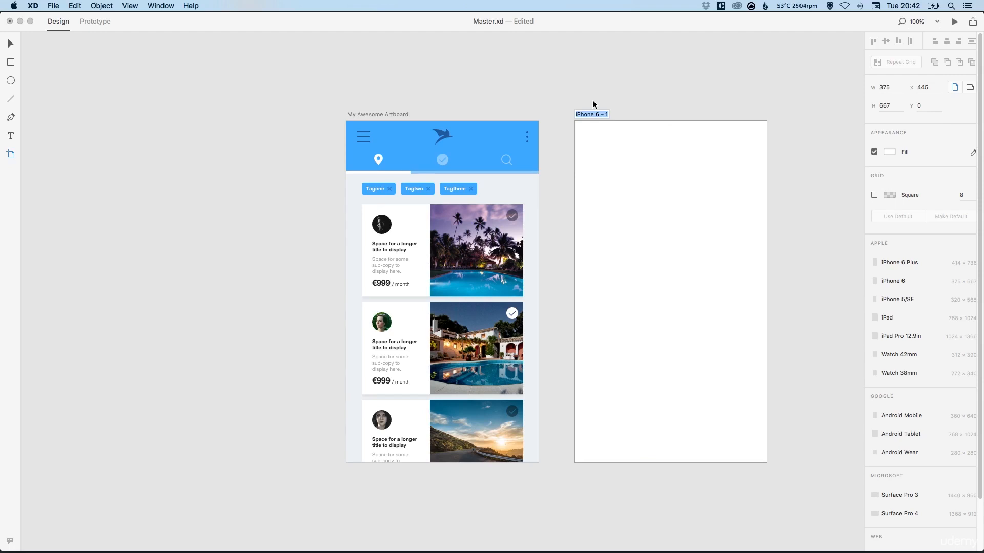
pyautogui.write('My New Artboard')
pyautogui.press('Return')
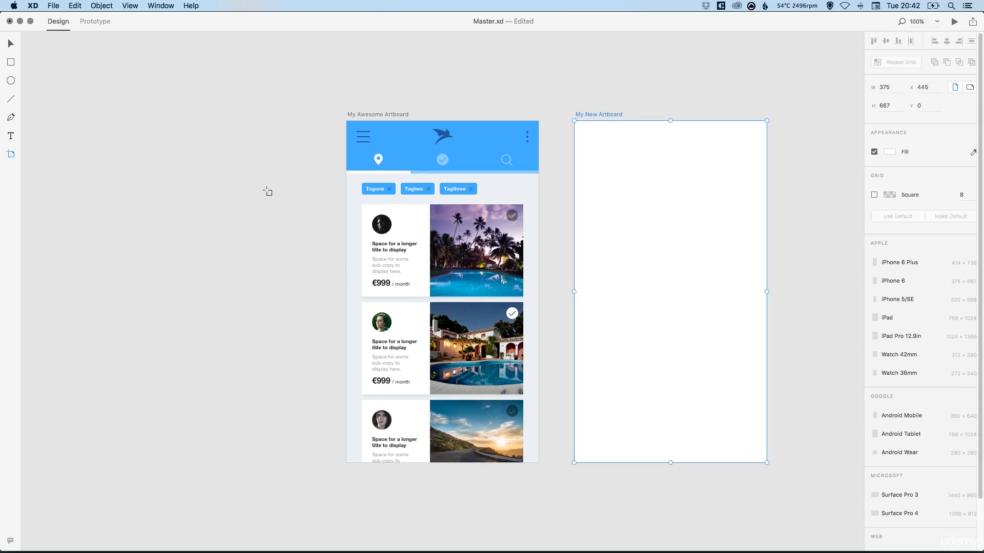
pyautogui.click(12, 43)
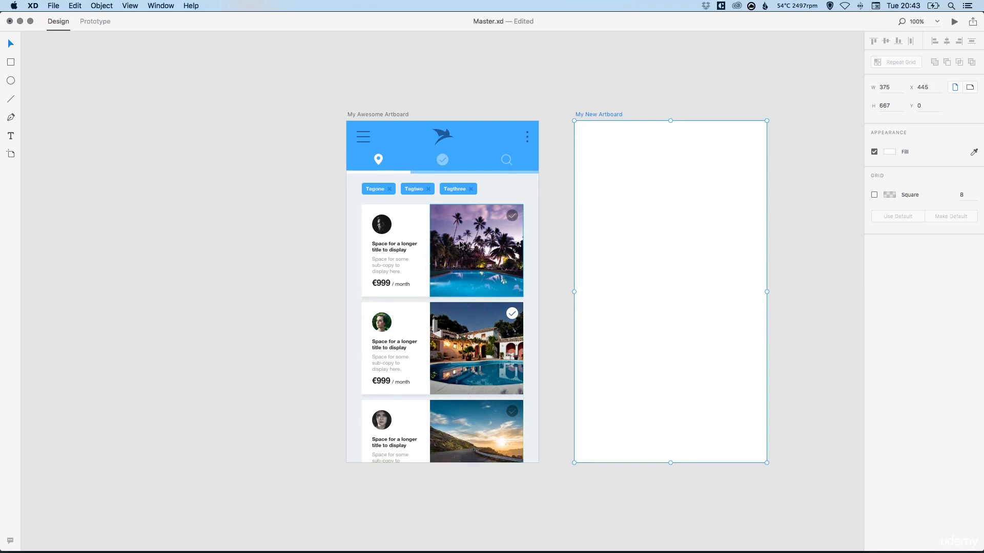
# Drop Photo 1.jpg from the Photos folder onto the new artboard, then undo the drop.
pyautogui.press('super+Tab')
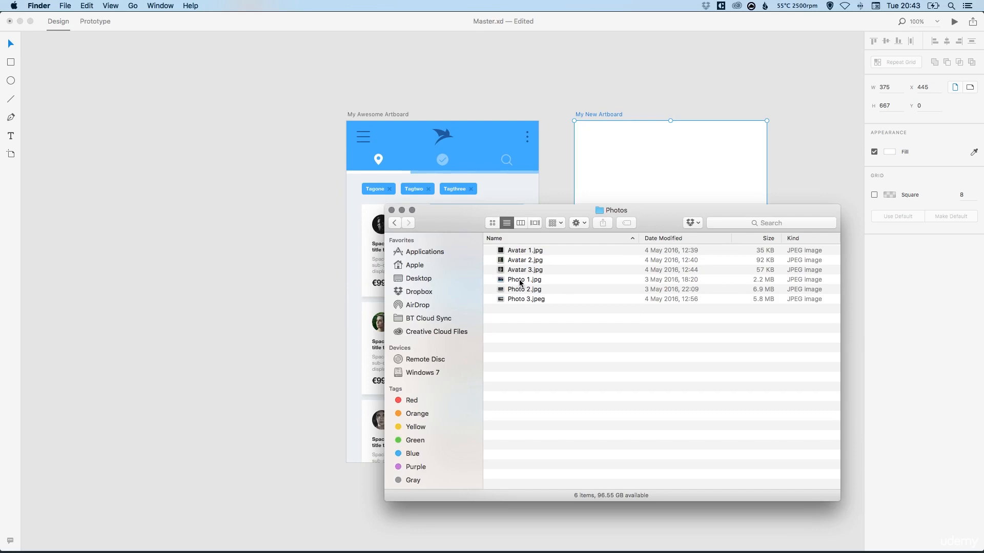
pyautogui.moveTo(516, 282); pyautogui.dragTo(659, 166)
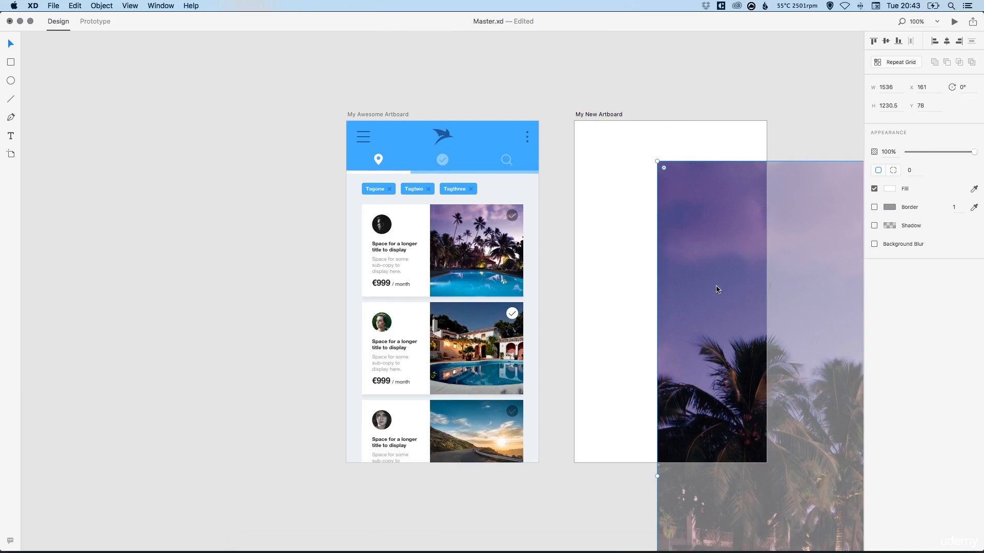
pyautogui.press('super+z')
# Draw a rectangle filling the whole new artboard at 375 by 667 and turn off its border.
pyautogui.click(11, 62)
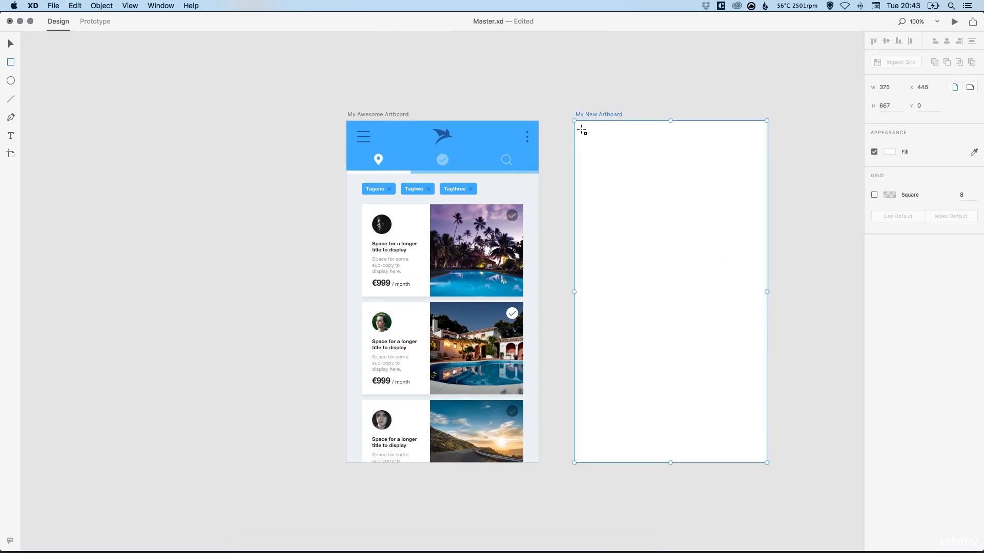
pyautogui.moveTo(579, 128); pyautogui.dragTo(716, 308)
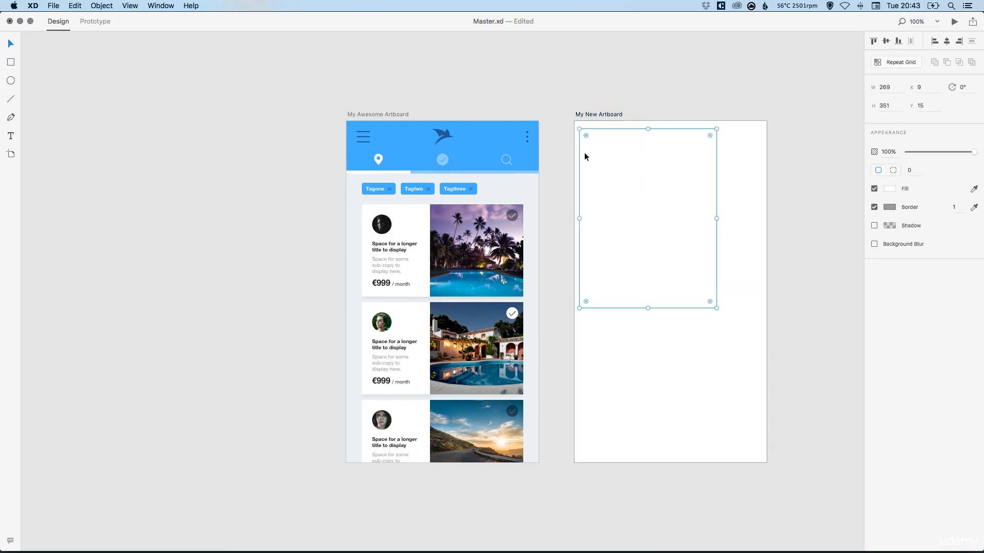
pyautogui.moveTo(584, 154); pyautogui.dragTo(579, 146)
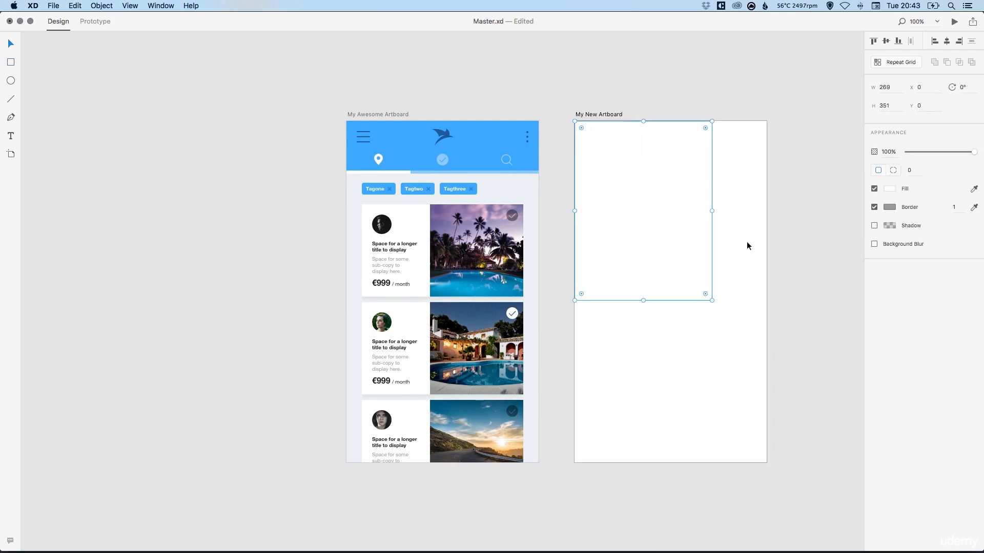
pyautogui.moveTo(711, 300); pyautogui.dragTo(766, 462)
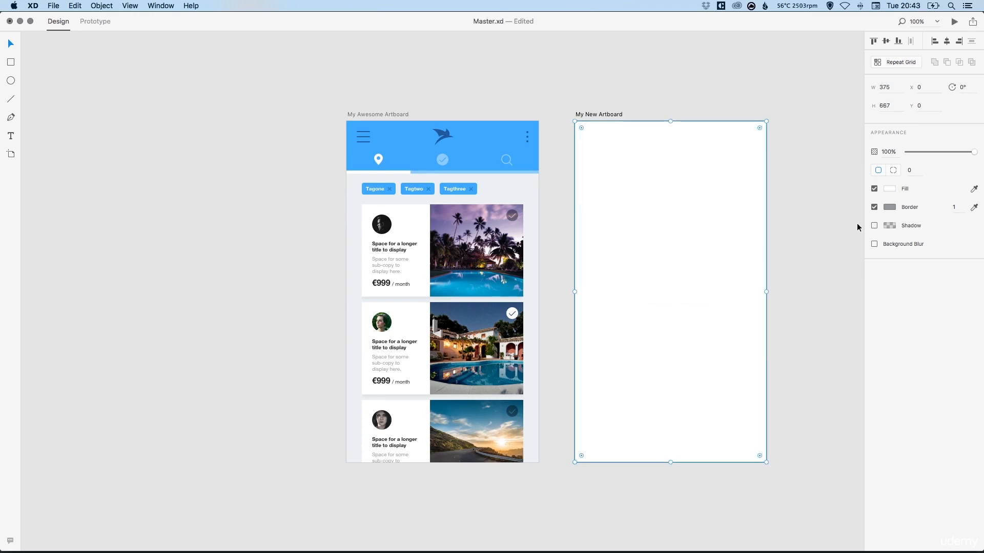
pyautogui.click(875, 208)
# Fill the rectangle with the palm-tree pool photo by dropping the image from the Photos folder onto it.
pyautogui.press('super+Tab')
pyautogui.moveTo(548, 209); pyautogui.dragTo(553, 295)
pyautogui.moveTo(523, 364); pyautogui.dragTo(679, 194)
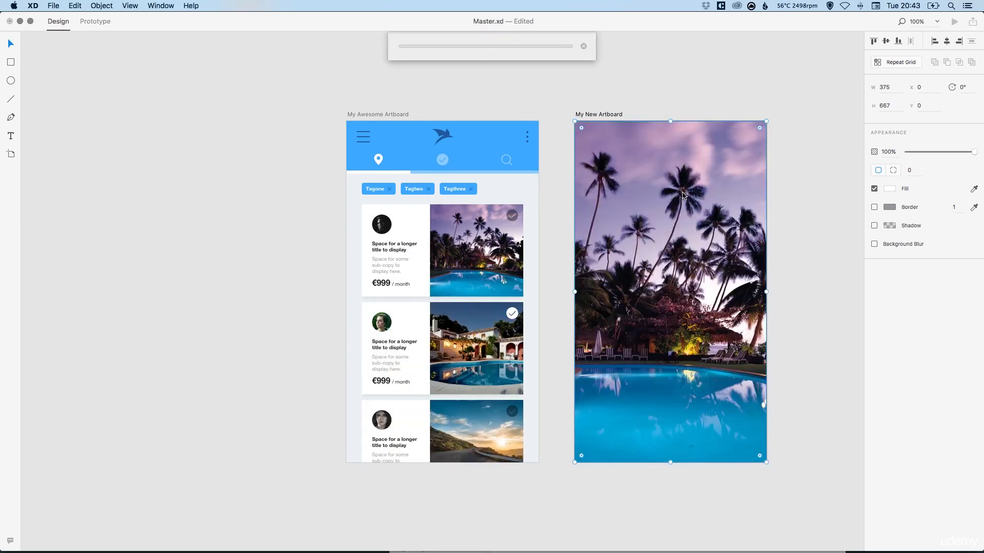
pyautogui.click(773, 241)
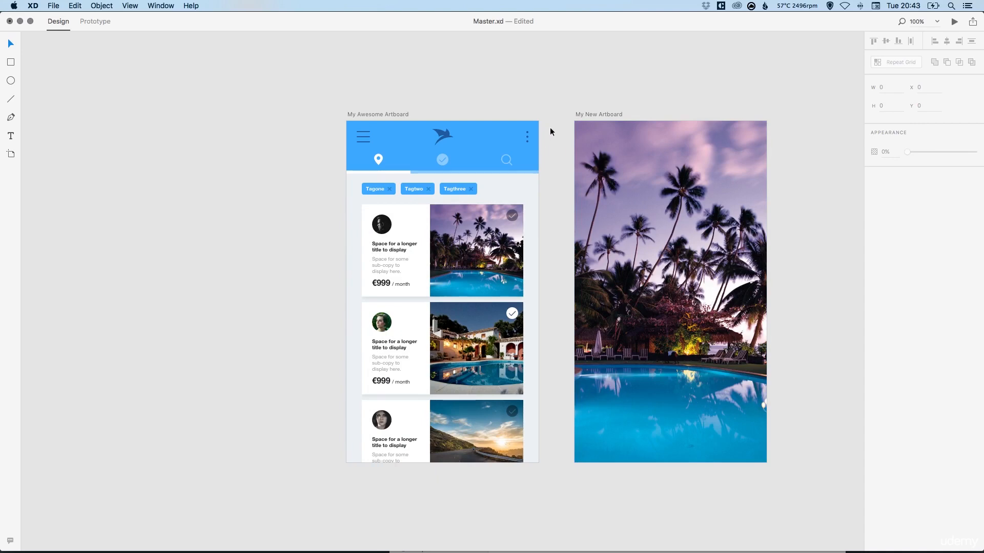
# Copy the top line of the hamburger menu icon on My Awesome Artboard.
pyautogui.press('super+plus')
pyautogui.moveTo(478, 205); pyautogui.dragTo(435, 381)
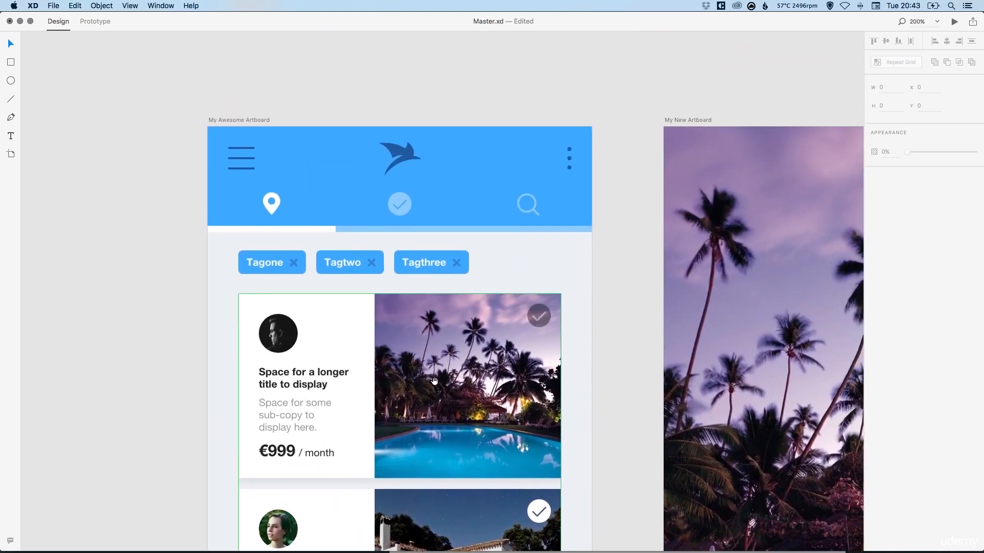
pyautogui.doubleClick(242, 158)
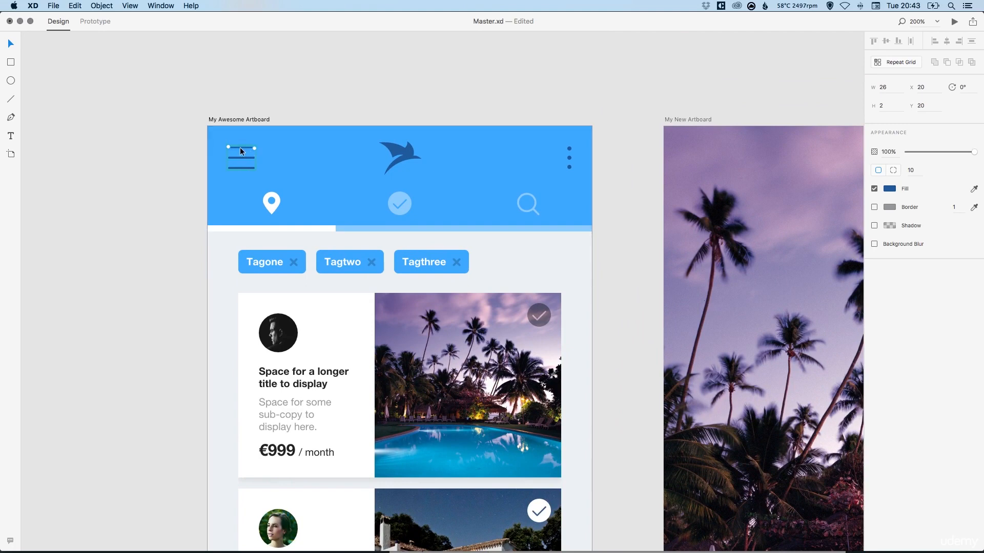
pyautogui.click(75, 6)
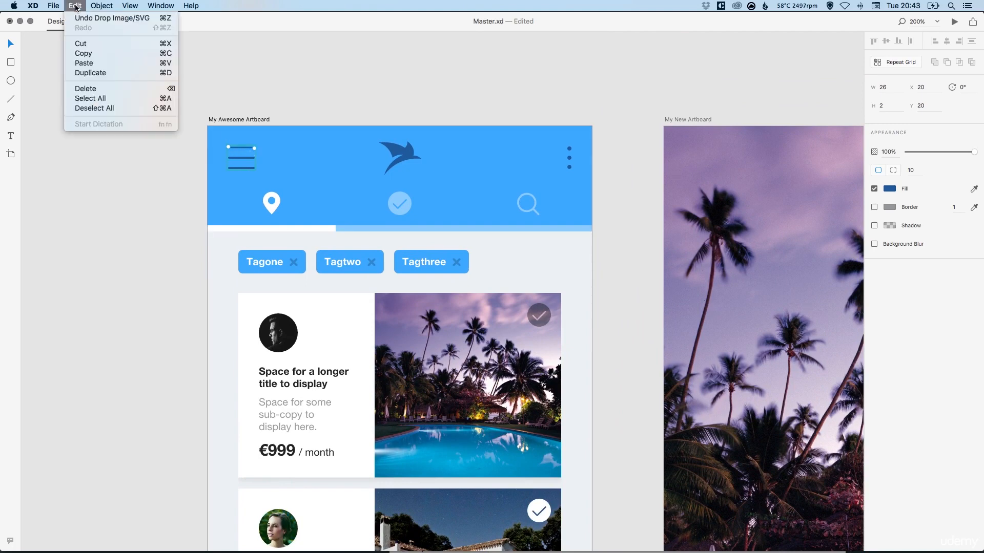
pyautogui.click(80, 54)
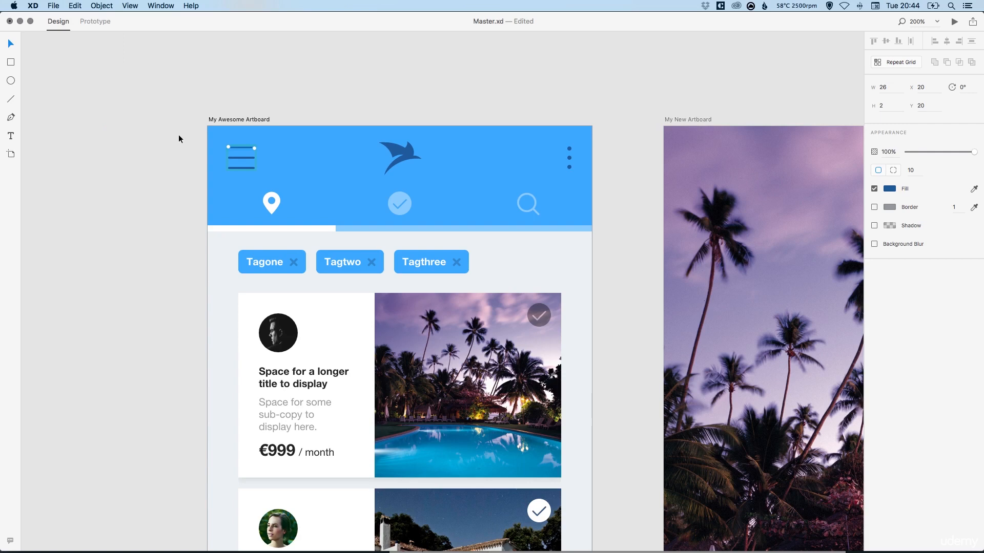
# Paste the line and move it to the top-left corner of My New Artboard.
pyautogui.click(409, 74)
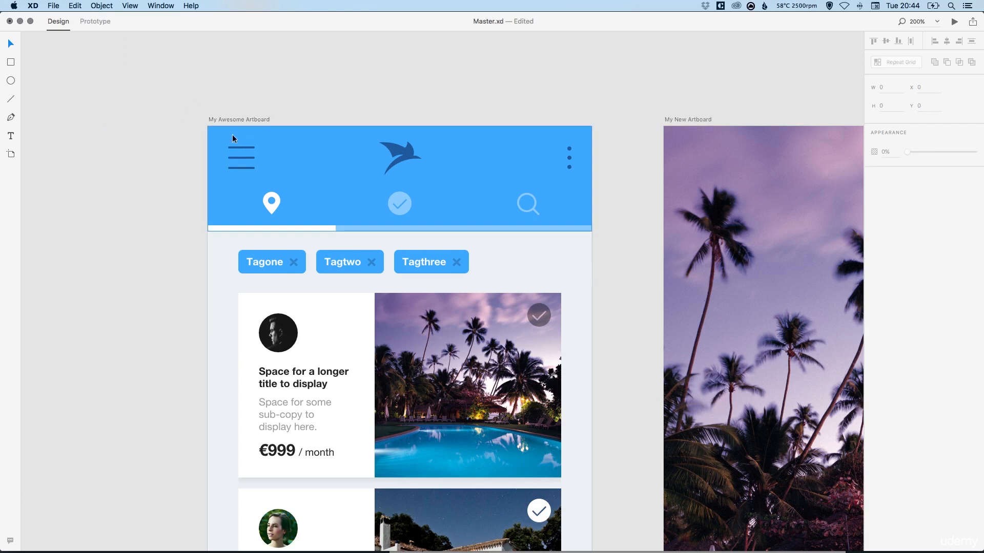
pyautogui.hscroll(8, 561, 190)
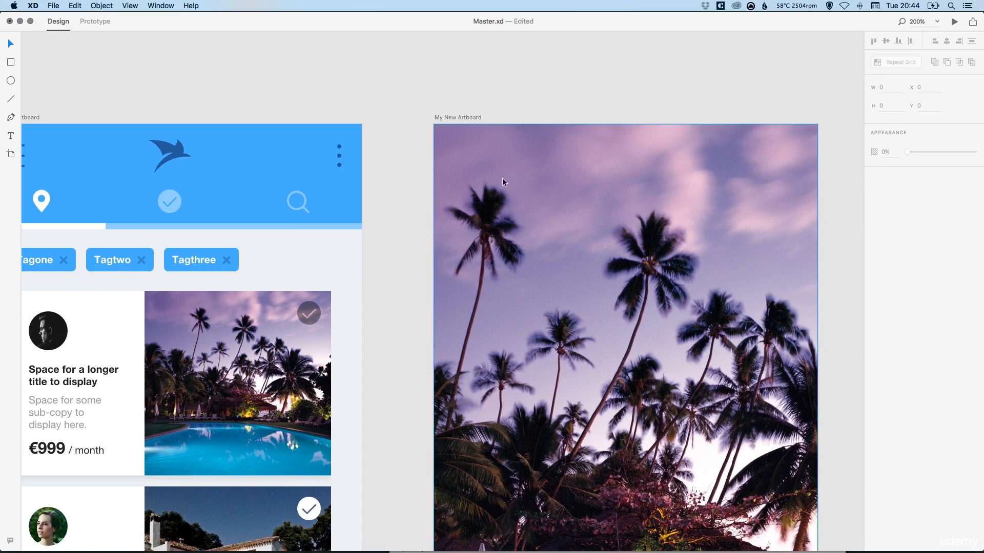
pyautogui.click(75, 6)
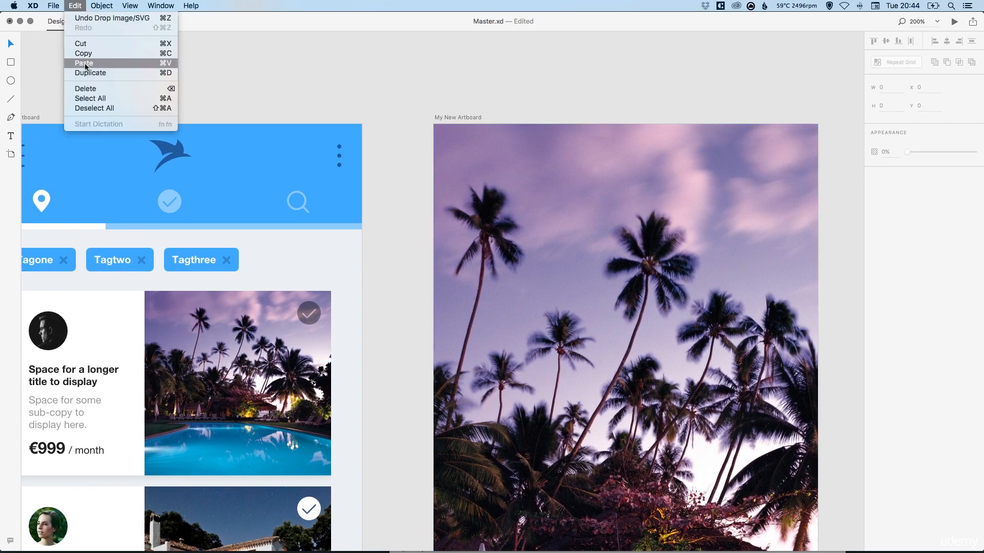
pyautogui.click(85, 63)
pyautogui.hscroll(-2, 121, 132)
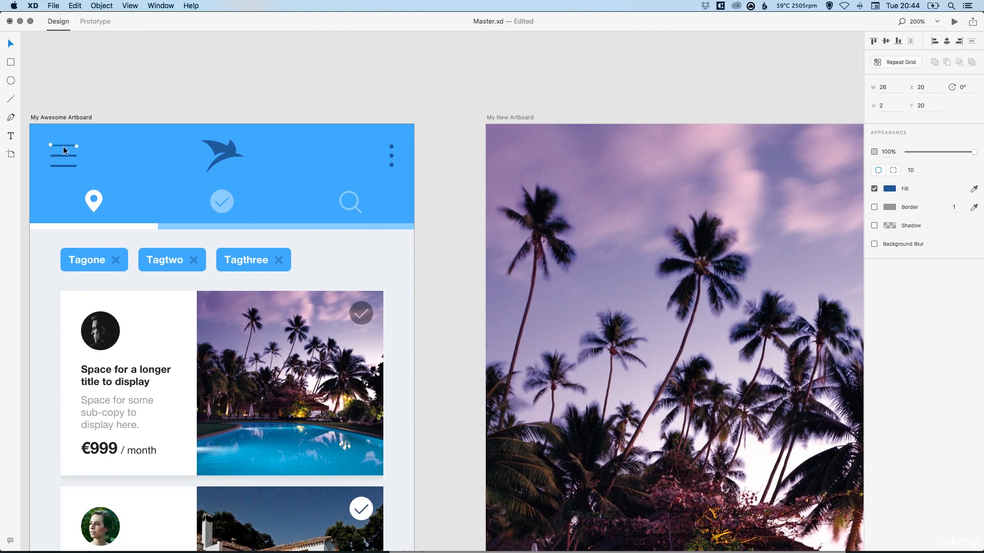
pyautogui.moveTo(63, 146); pyautogui.dragTo(531, 163)
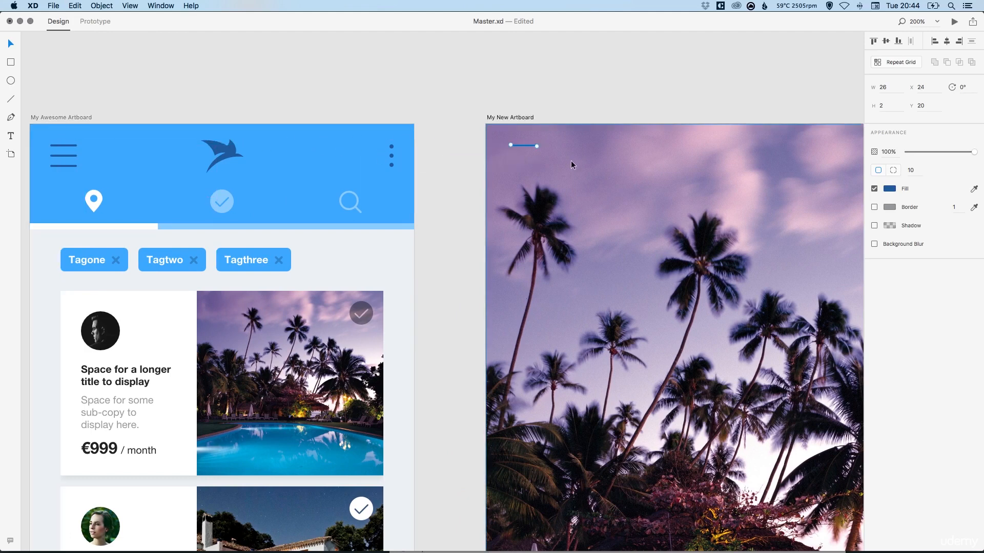
# Paste a second line and rotate it 90° so both lines form a plus sign.
pyautogui.click(74, 5)
pyautogui.click(84, 62)
pyautogui.moveTo(540, 150); pyautogui.dragTo(527, 163)
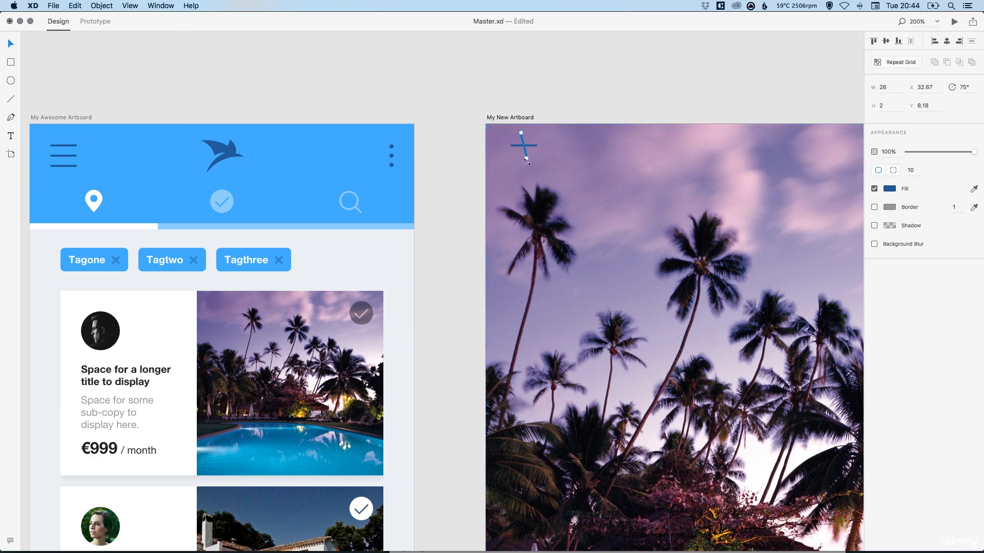
pyautogui.press('super+z')
pyautogui.keyDown('shift'); pyautogui.click(534, 146); pyautogui.keyUp('shift')
# Unite the two lines into one shape and fill it with white sampled from the location icon.
pyautogui.click(935, 63)
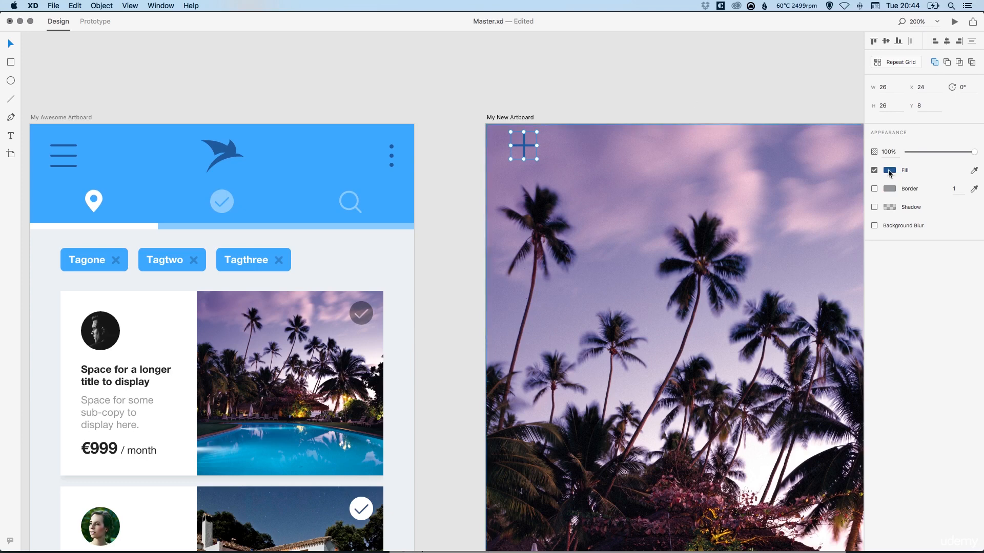
pyautogui.click(974, 171)
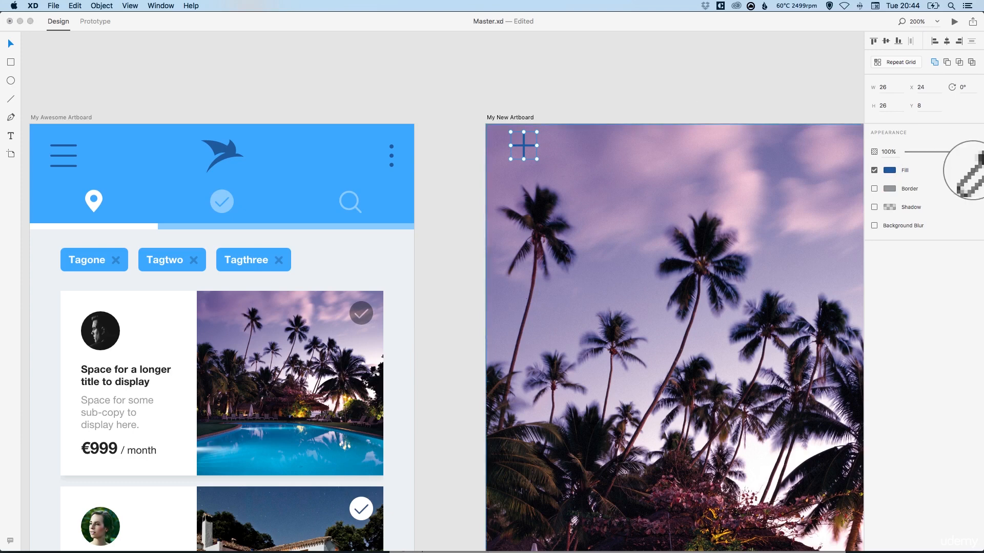
pyautogui.click(90, 207)
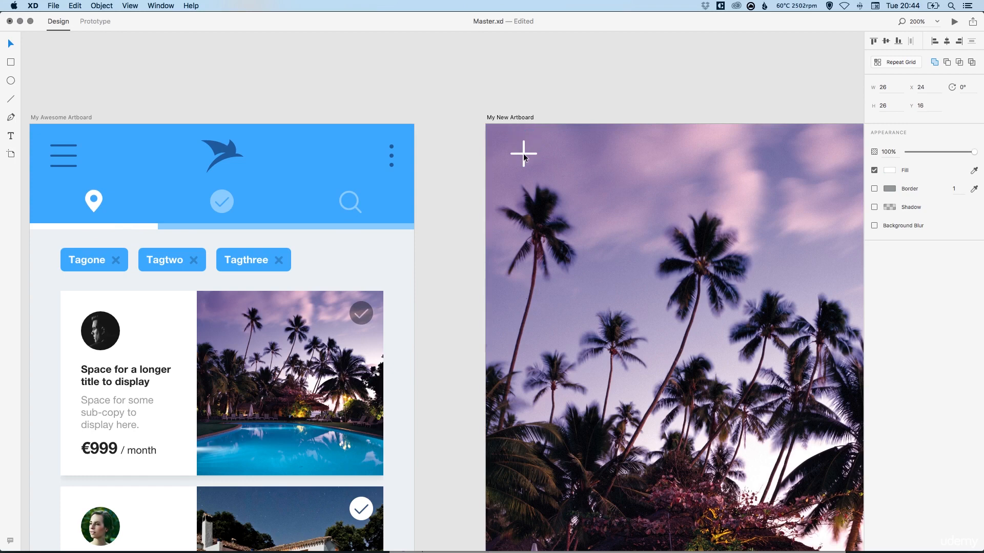
# Rotate the plus shape 45° to turn it into a close X icon.
pyautogui.moveTo(524, 154); pyautogui.dragTo(524, 153)
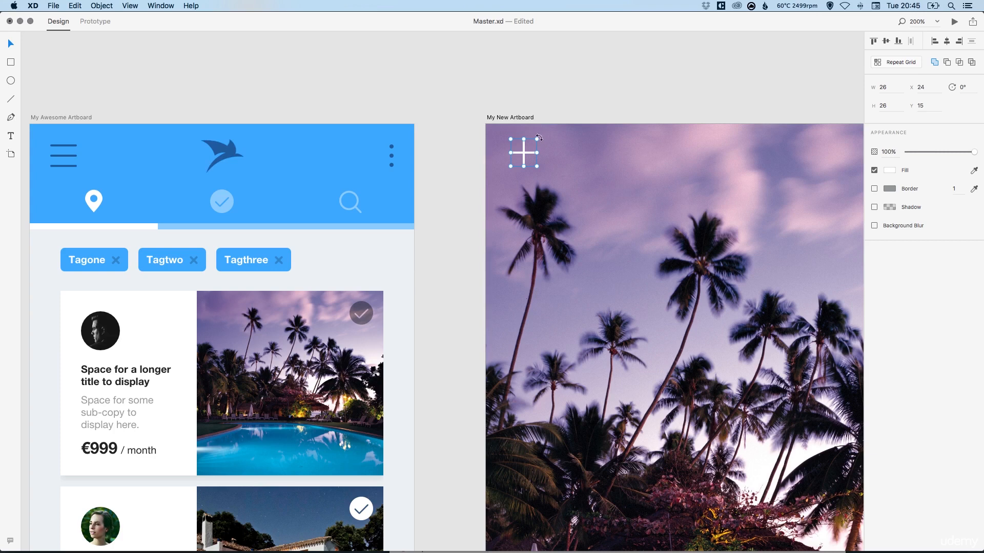
pyautogui.moveTo(539, 139); pyautogui.dragTo(519, 160)
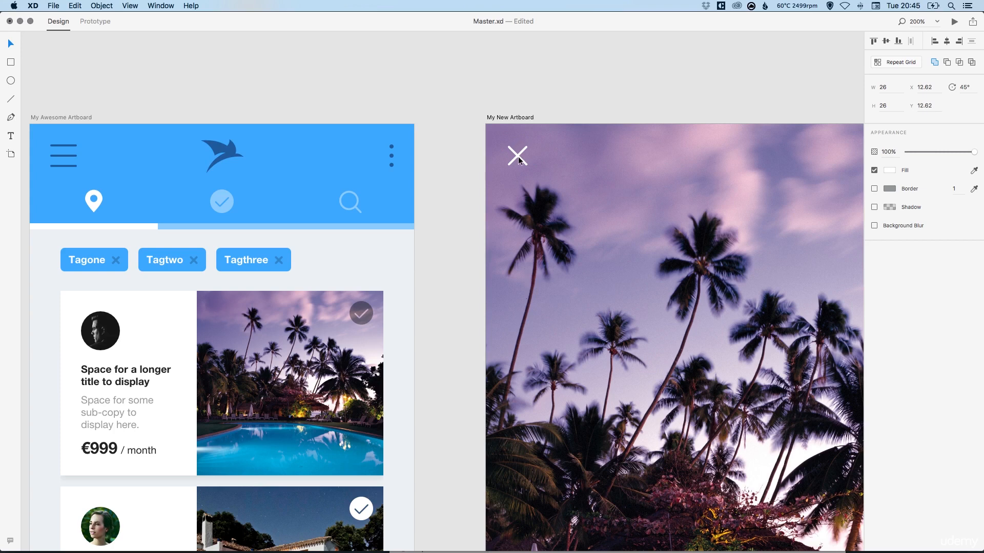
pyautogui.click(556, 107)
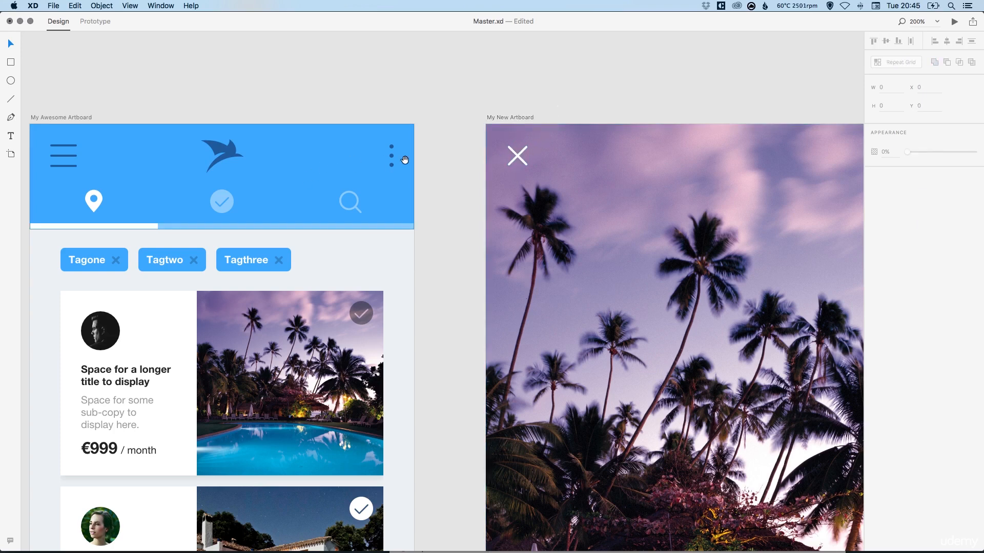
# Switch to Prototype mode and make My New Artboard the home screen.
pyautogui.moveTo(405, 160); pyautogui.dragTo(426, 158)
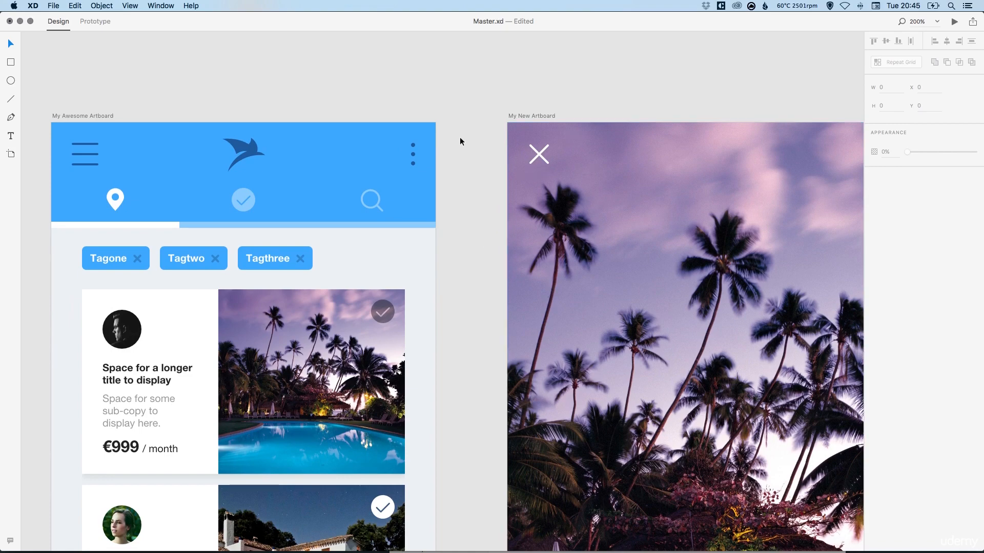
pyautogui.press('super+1')
pyautogui.scroll(-5, 459, 142)
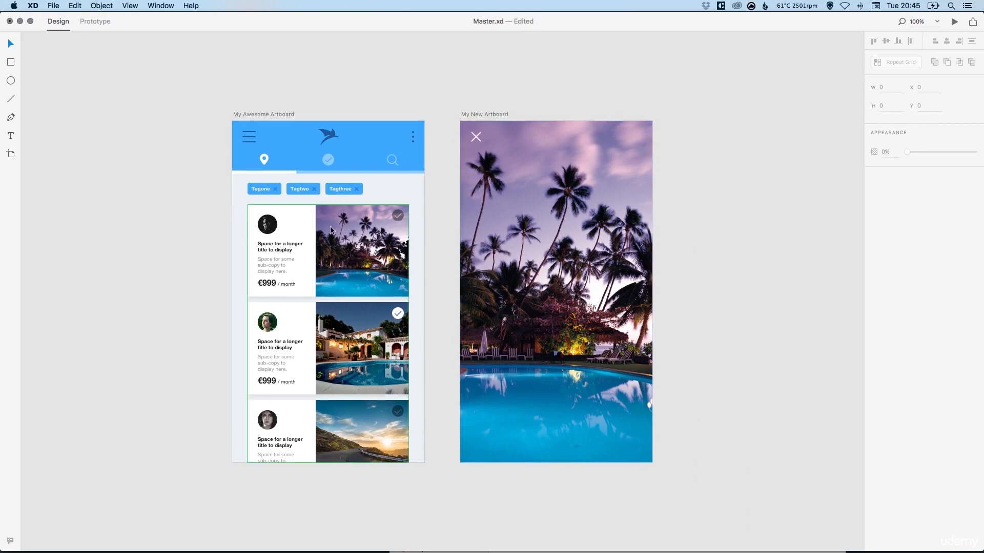
pyautogui.click(95, 21)
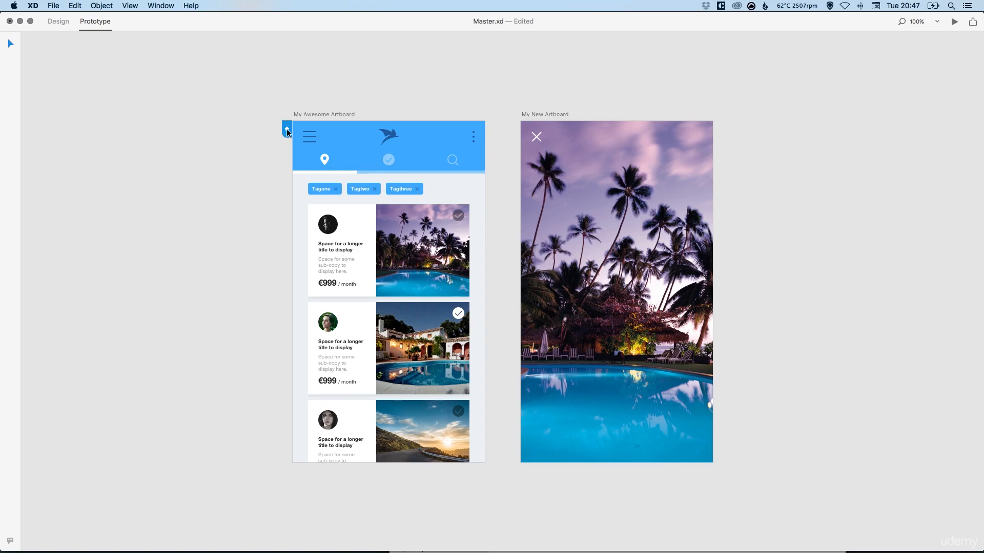
pyautogui.click(534, 116)
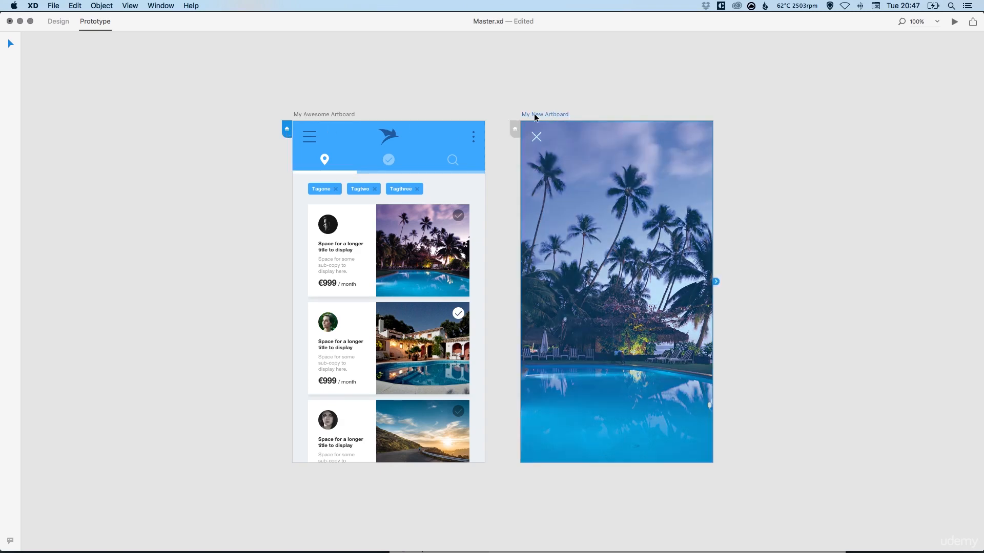
pyautogui.click(515, 129)
# Make My Awesome Artboard the home screen instead.
pyautogui.click(319, 114)
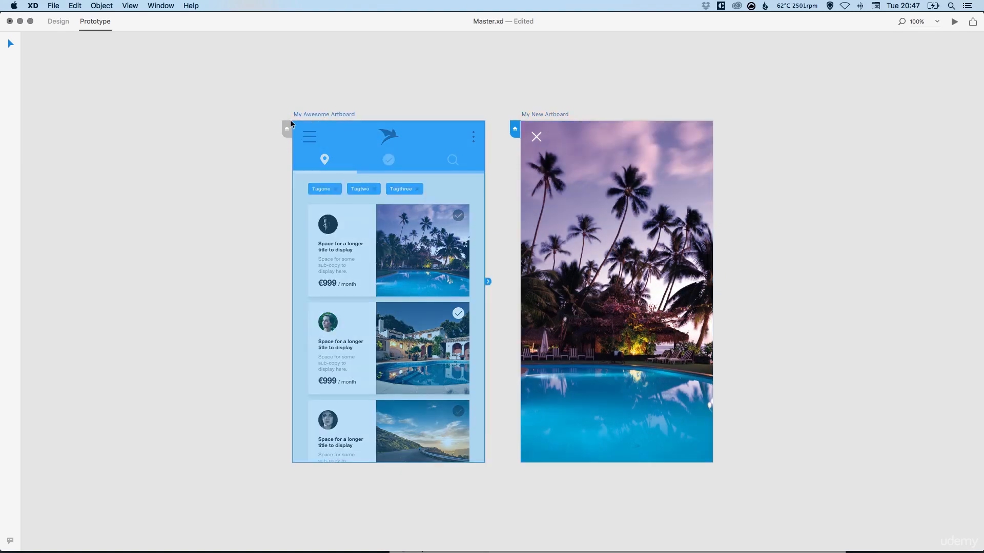
pyautogui.click(288, 129)
pyautogui.click(260, 171)
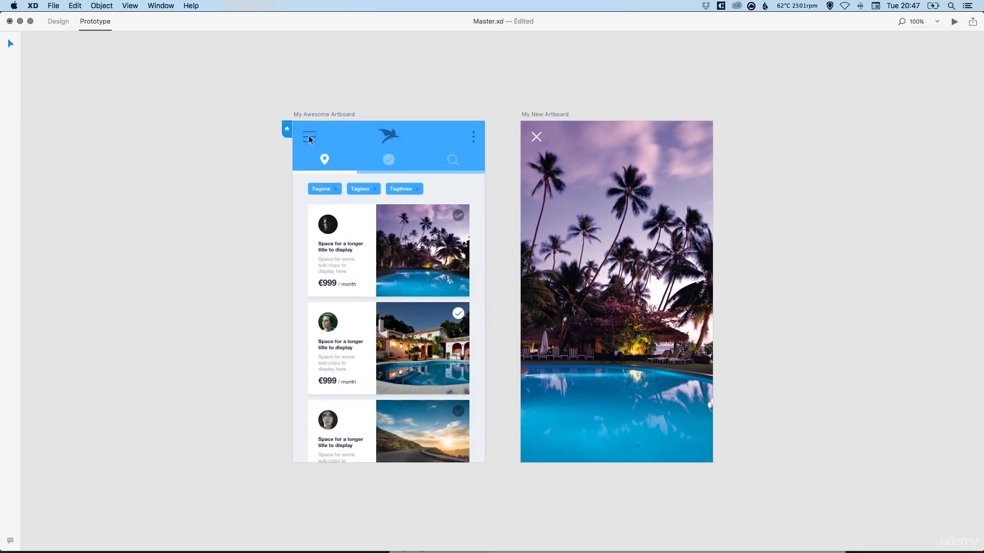
# Link the whole card list to My New Artboard with a Slide Left segue, Ease In-Out easing and 0.2 s duration.
pyautogui.click(325, 159)
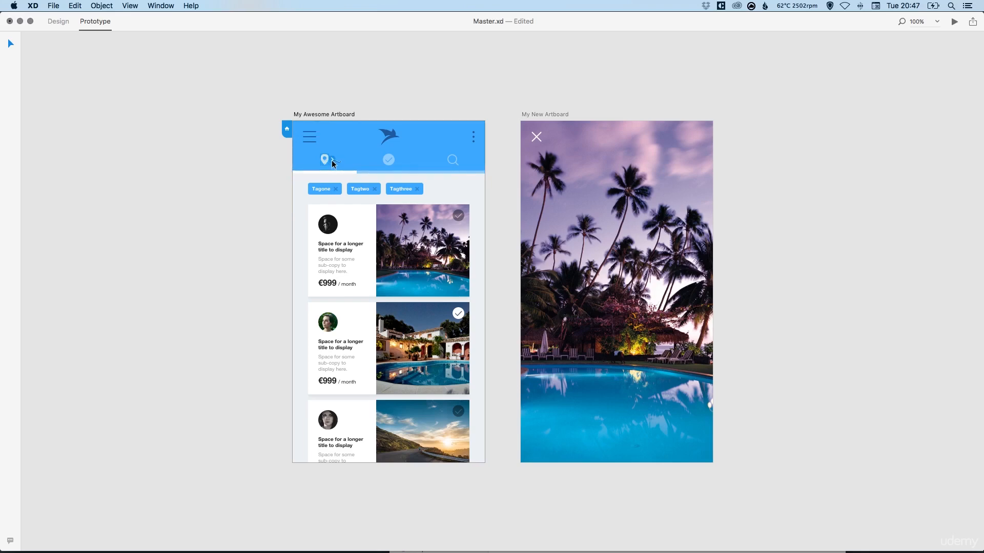
pyautogui.moveTo(332, 160); pyautogui.dragTo(333, 161)
pyautogui.click(328, 218)
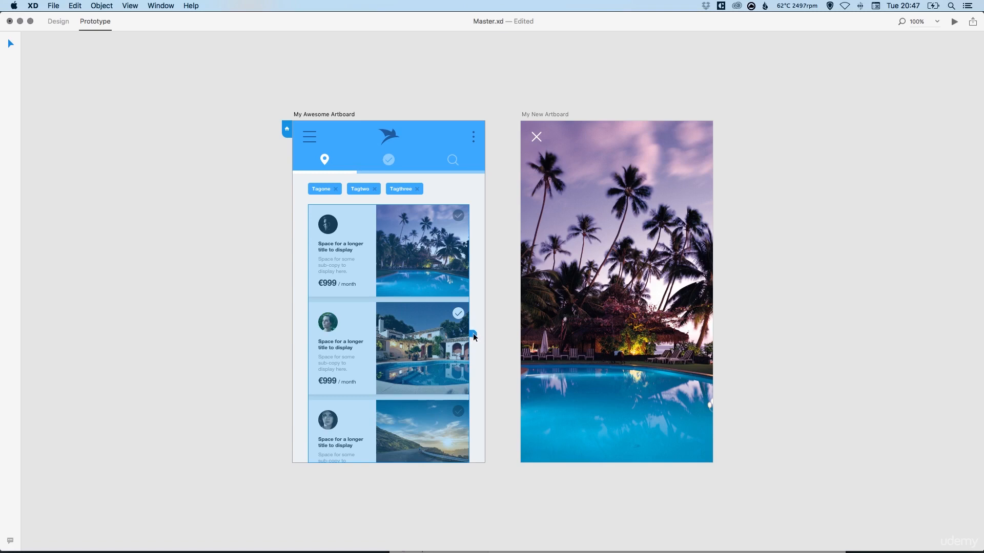
pyautogui.moveTo(473, 333); pyautogui.dragTo(614, 235)
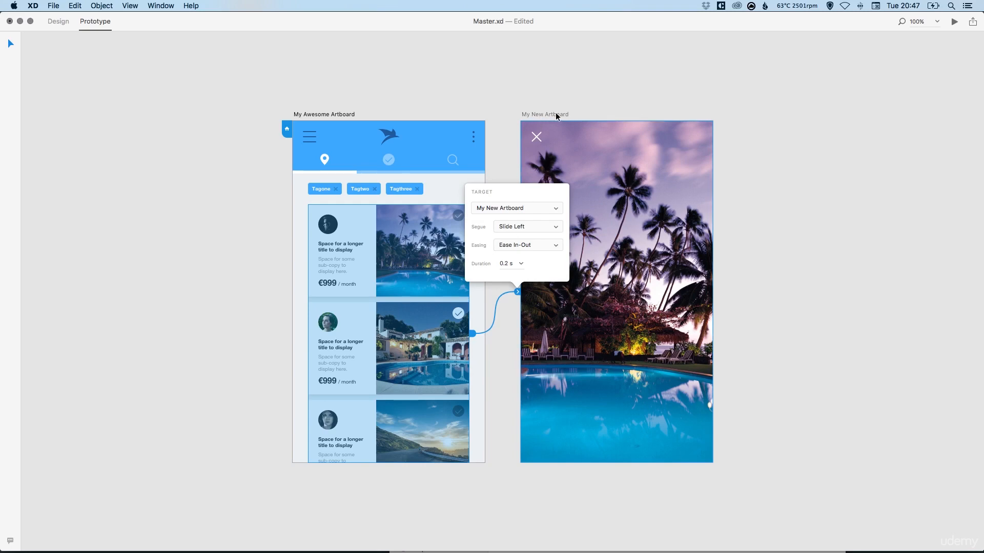
pyautogui.click(520, 228)
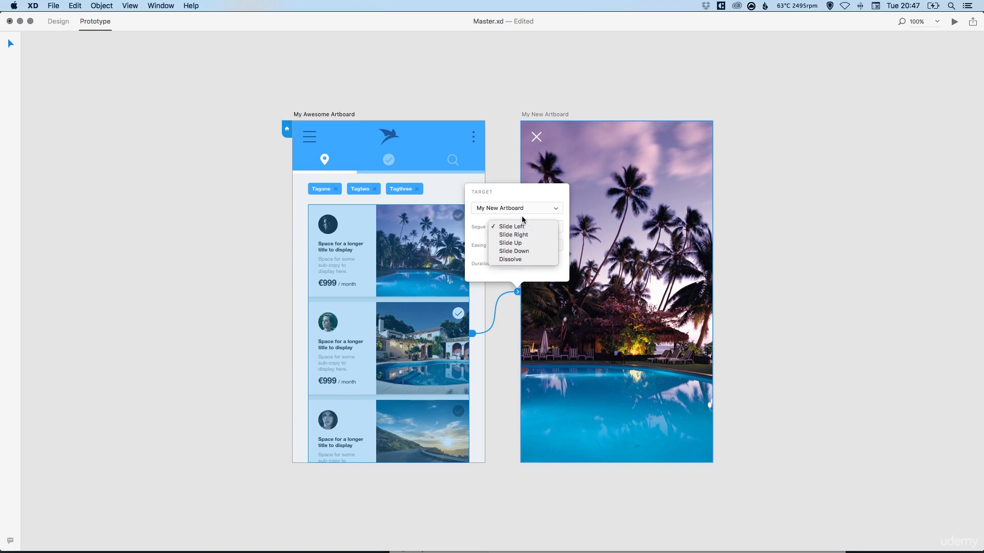
pyautogui.click(521, 216)
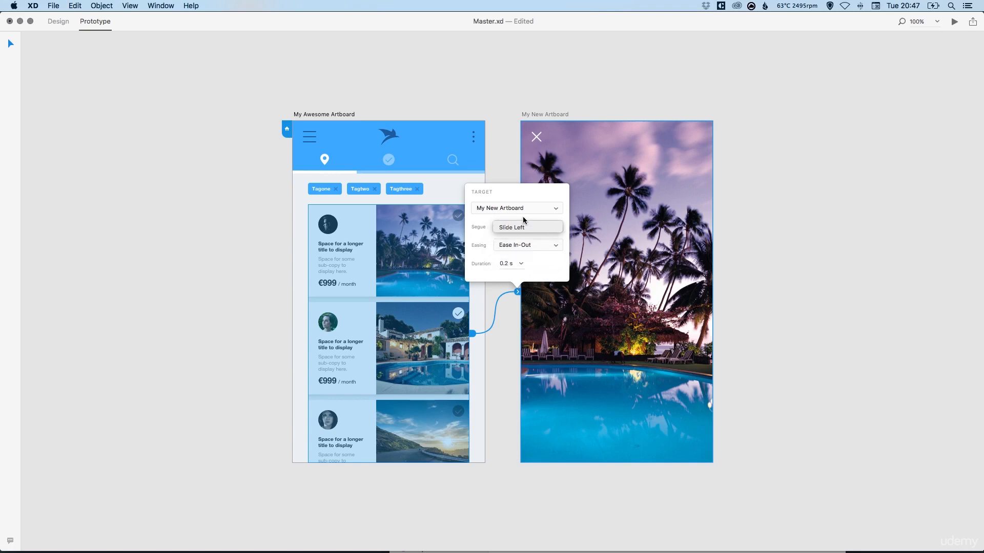
pyautogui.click(521, 246)
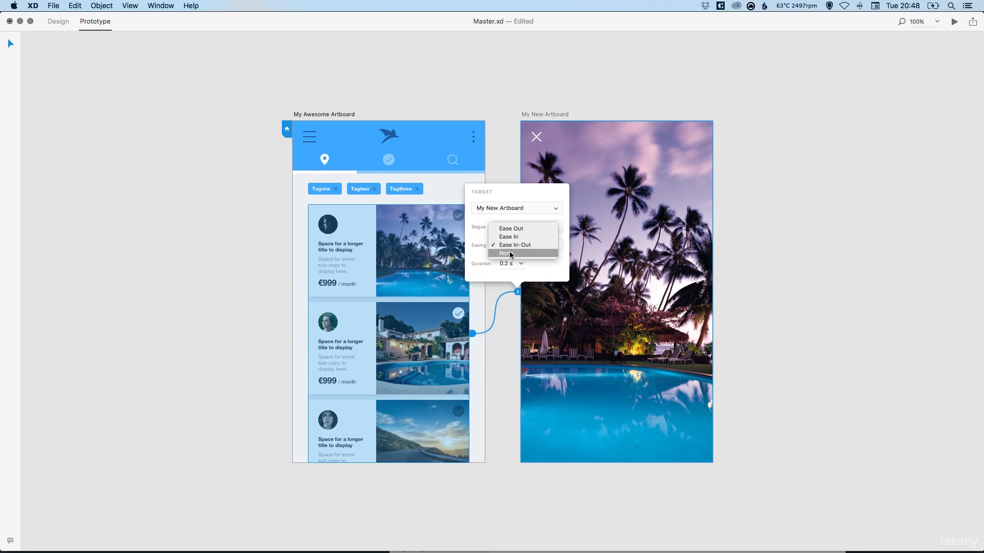
pyautogui.click(517, 187)
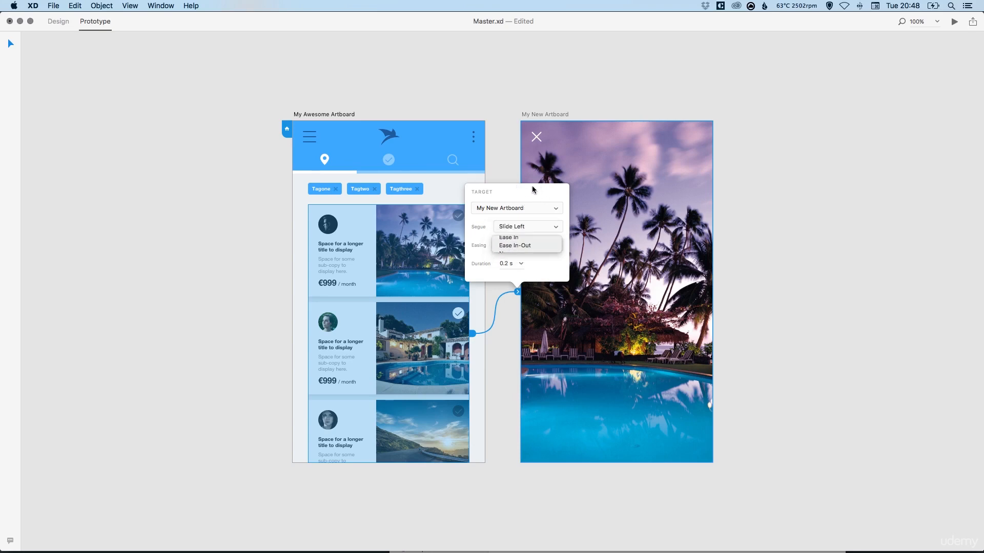
pyautogui.click(521, 263)
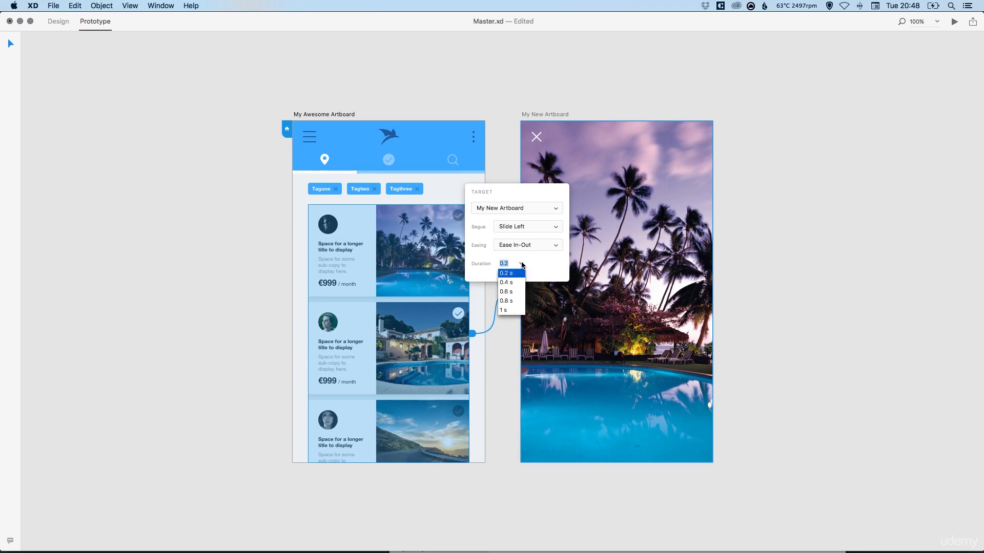
pyautogui.click(523, 265)
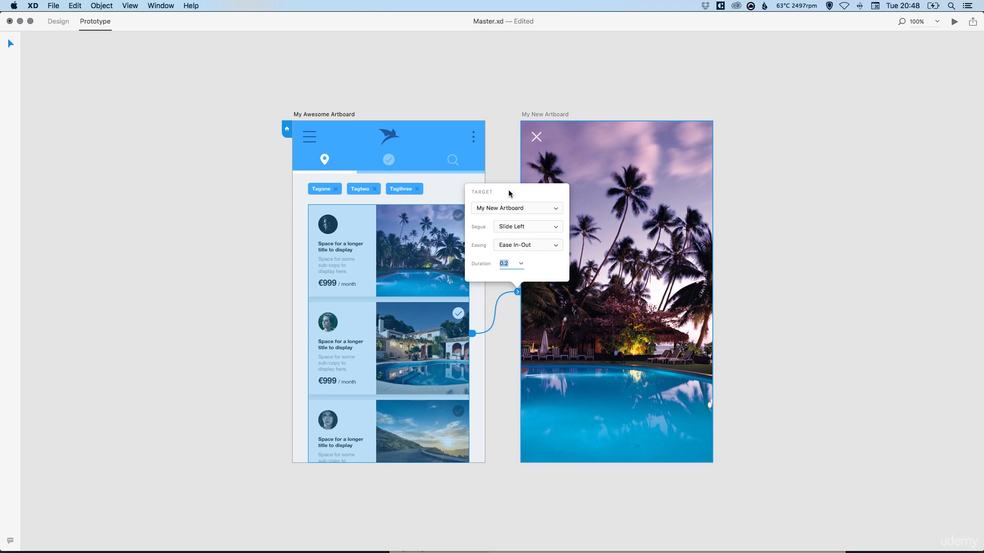
pyautogui.click(503, 160)
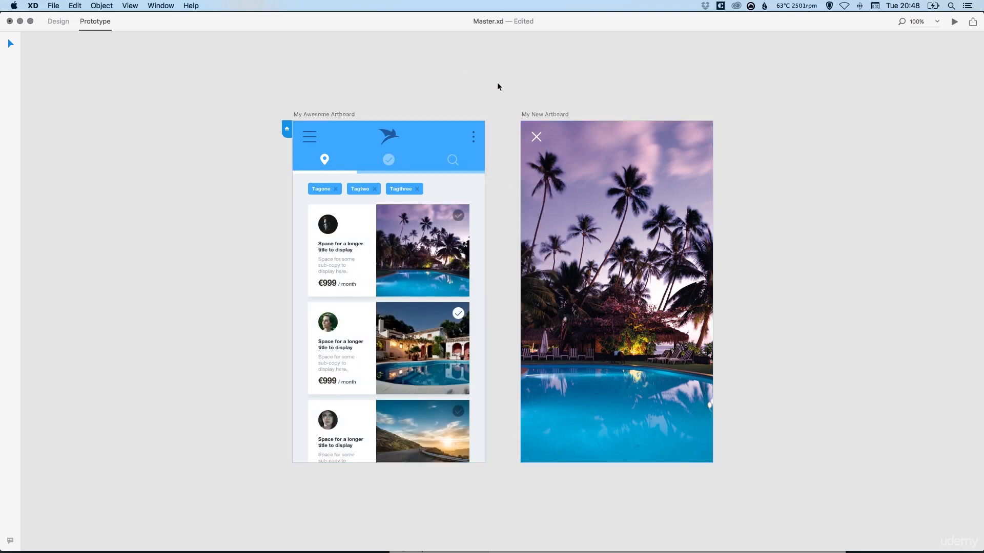
# Remove the link from the card list to My New Artboard.
pyautogui.click(334, 114)
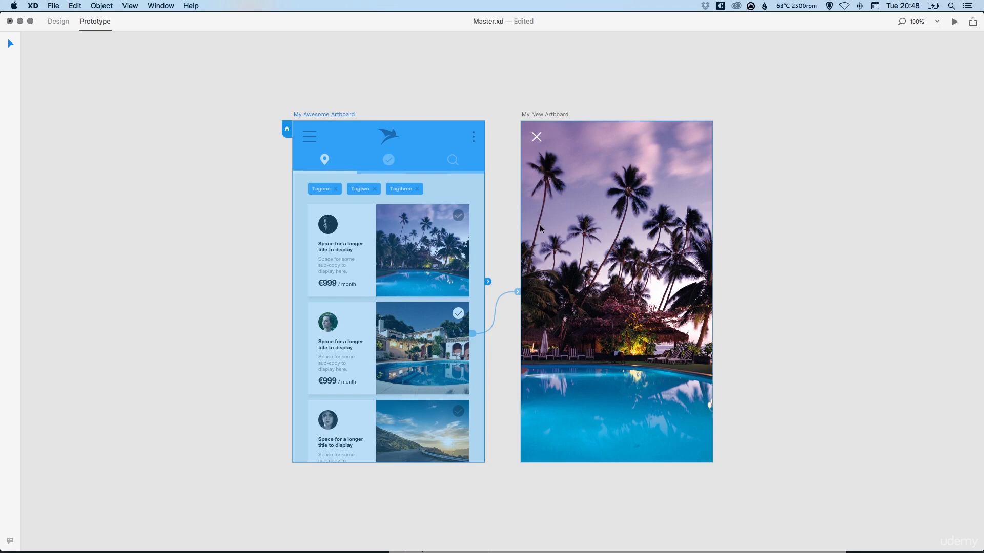
pyautogui.click(518, 293)
pyautogui.moveTo(518, 294); pyautogui.dragTo(525, 527)
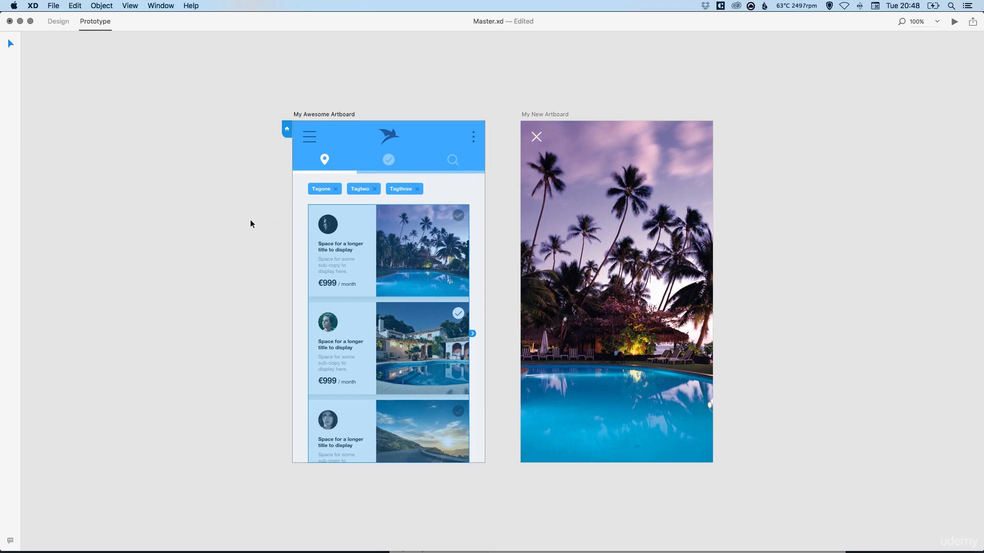
pyautogui.click(260, 238)
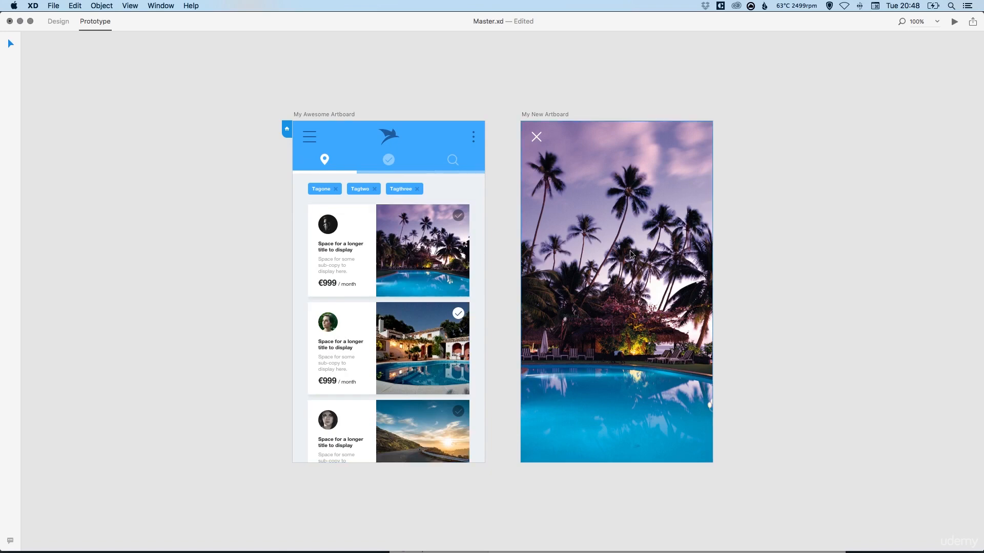
# Link the first listing card to My New Artboard with Slide Left, Ease In-Out and 0.2 s.
pyautogui.click(419, 244)
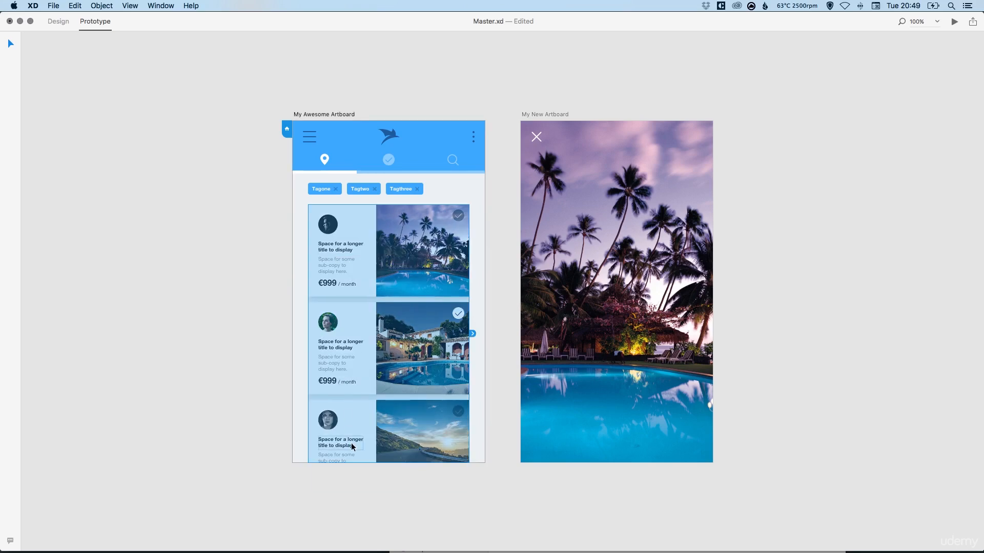
pyautogui.doubleClick(414, 237)
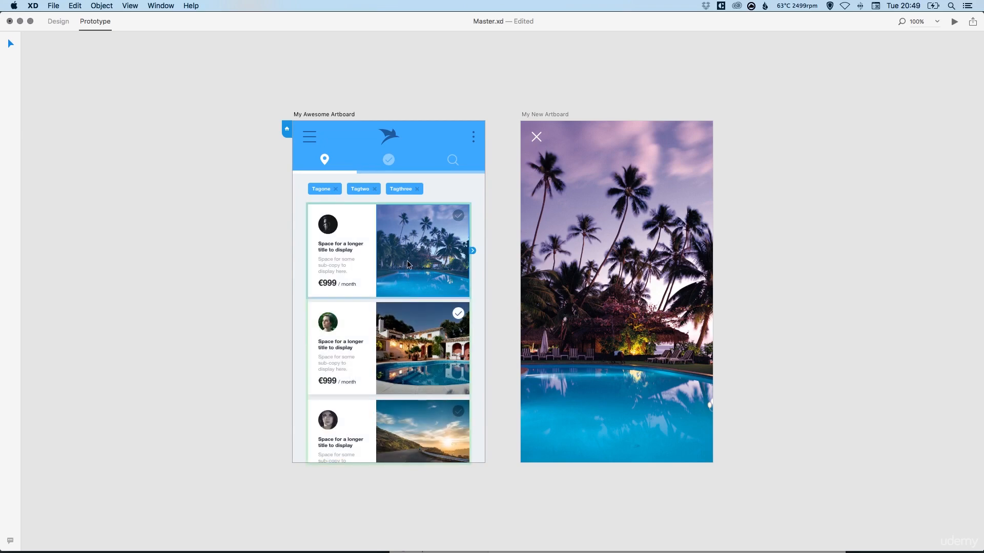
pyautogui.keyDown('shift'); pyautogui.click(367, 214); pyautogui.keyUp('shift')
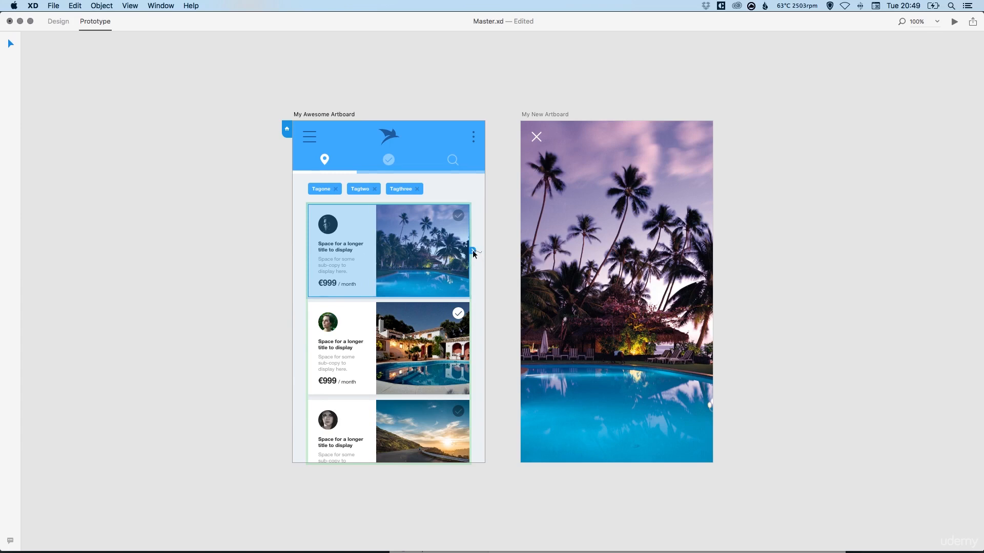
pyautogui.moveTo(473, 250); pyautogui.dragTo(607, 287)
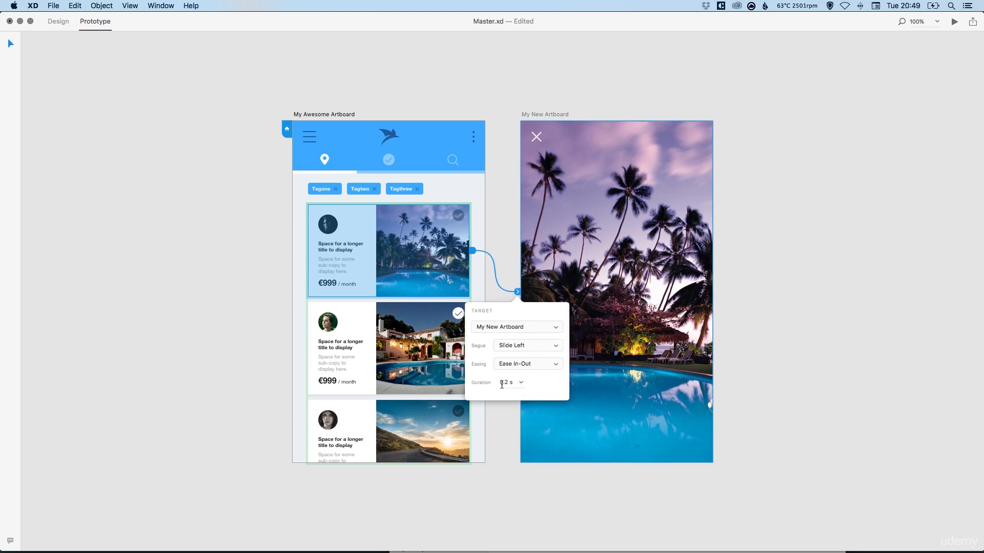
pyautogui.click(500, 410)
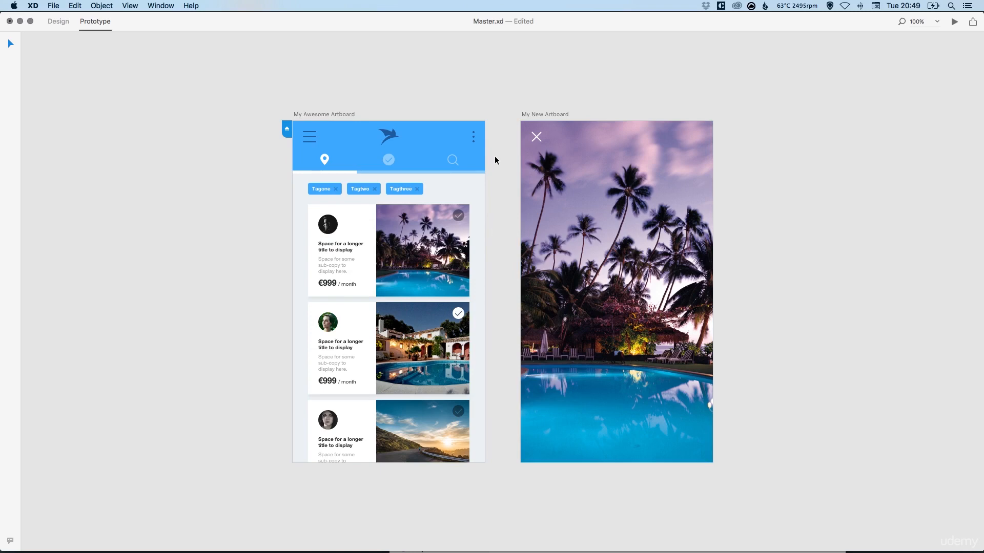
# Link the close X icon back to My Awesome Artboard with a Slide Right segue.
pyautogui.click(536, 137)
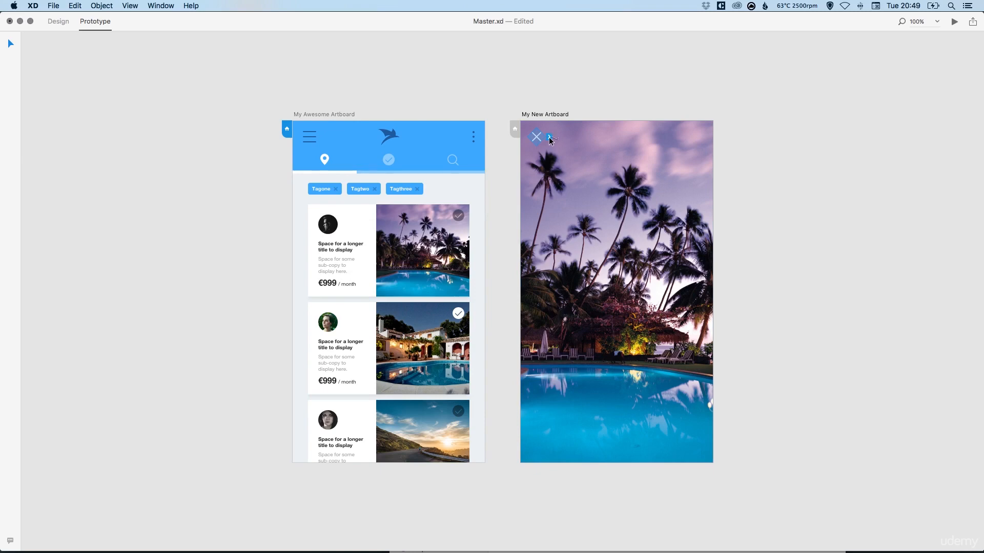
pyautogui.moveTo(550, 137); pyautogui.dragTo(561, 147)
pyautogui.moveTo(500, 188); pyautogui.dragTo(472, 186)
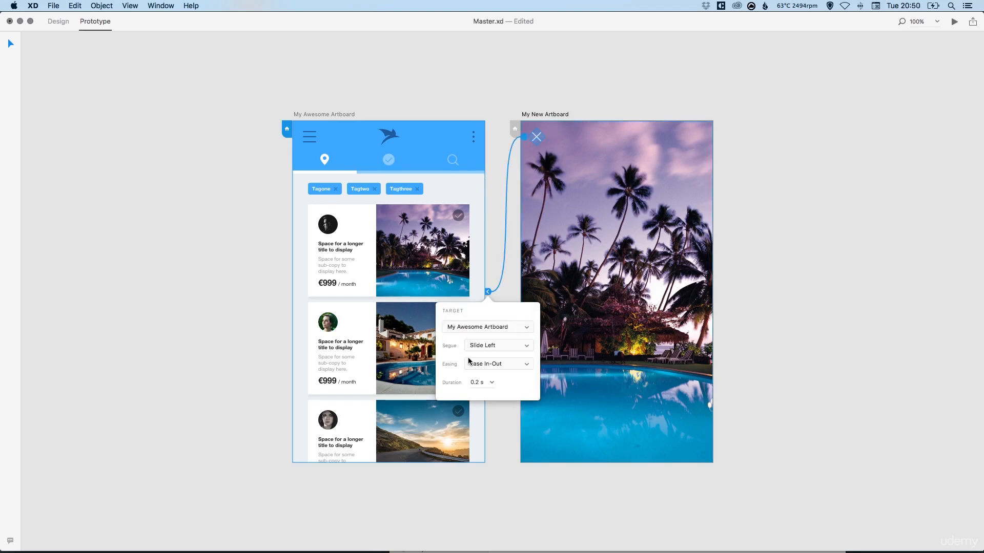
pyautogui.click(490, 347)
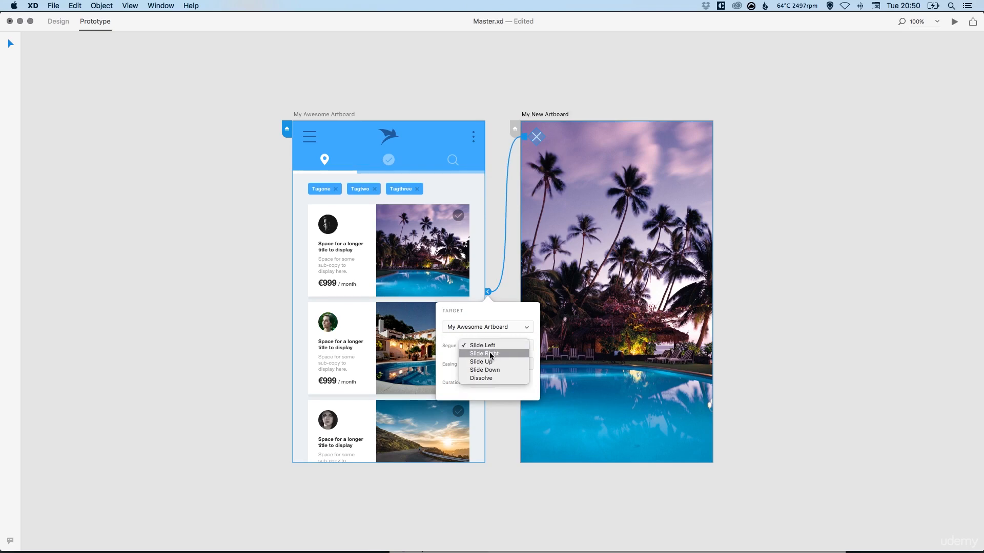
pyautogui.click(490, 354)
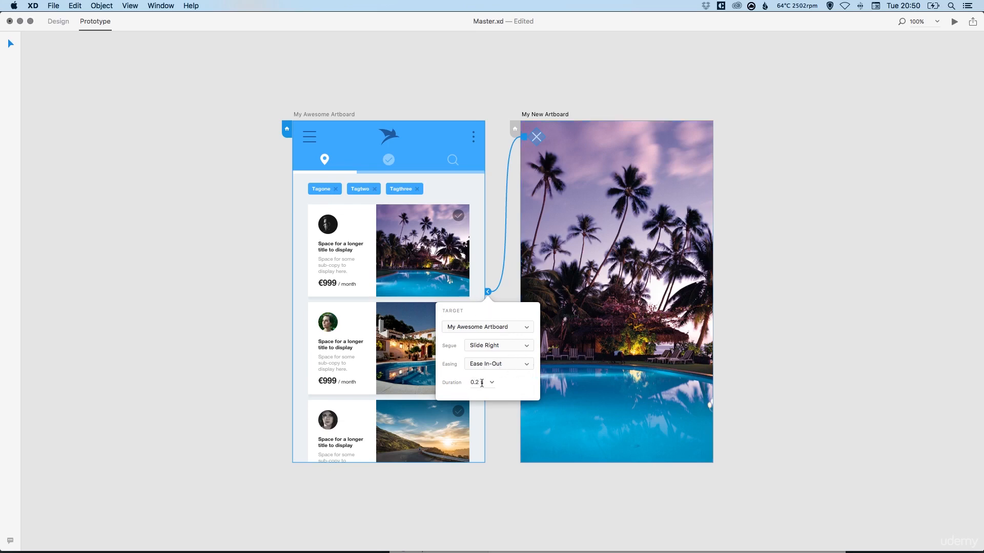
pyautogui.click(501, 413)
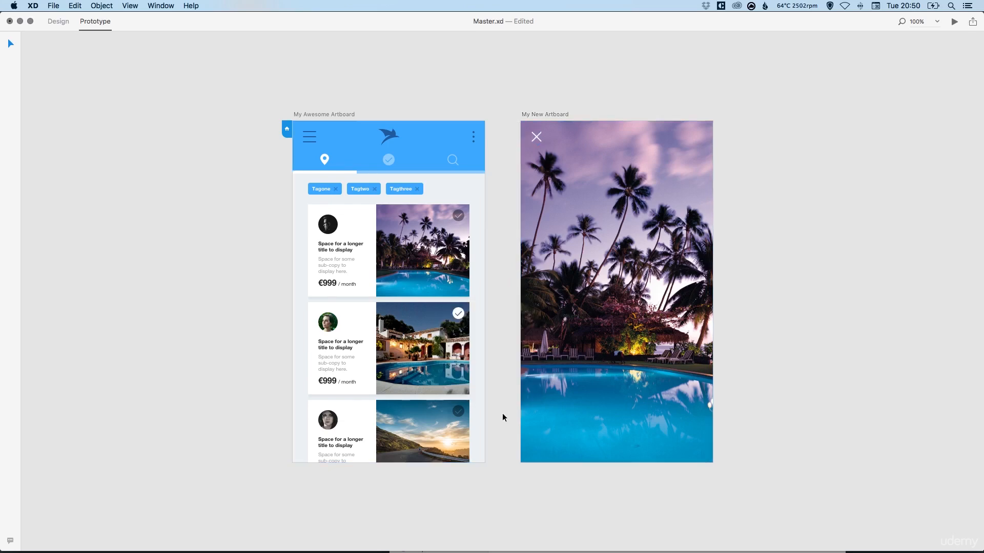
# Preview the prototype, opening the first listing card and closing it with the X icon.
pyautogui.click(333, 114)
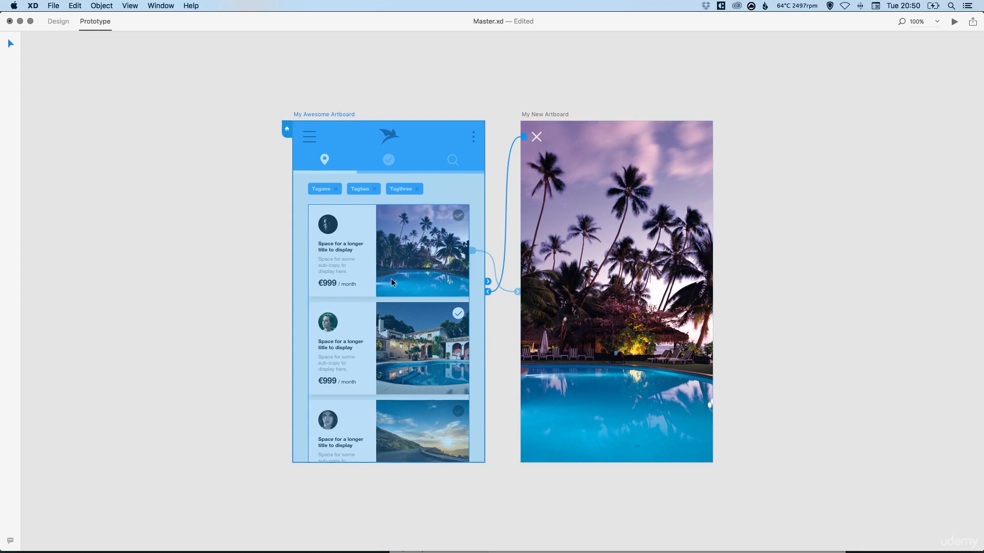
pyautogui.click(500, 90)
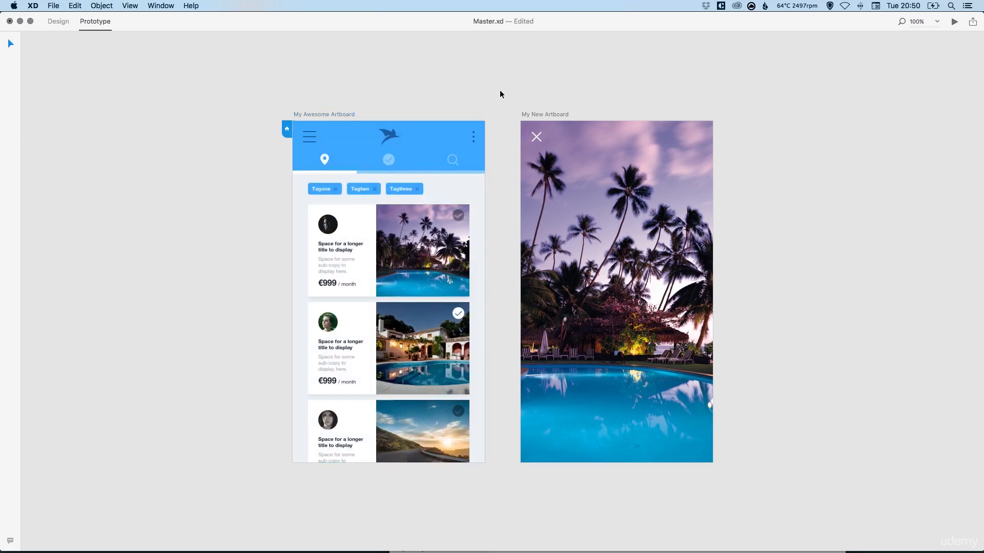
pyautogui.click(954, 22)
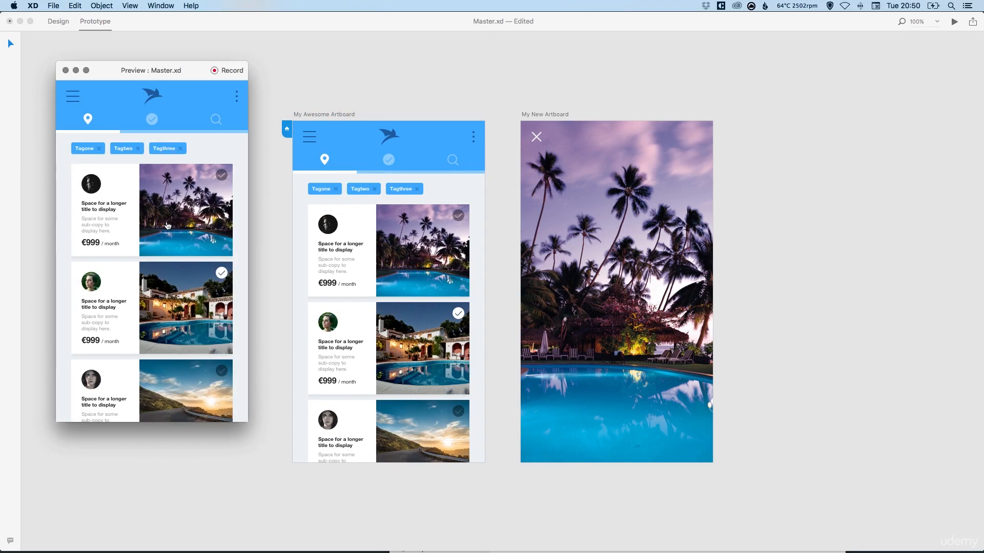
pyautogui.click(147, 203)
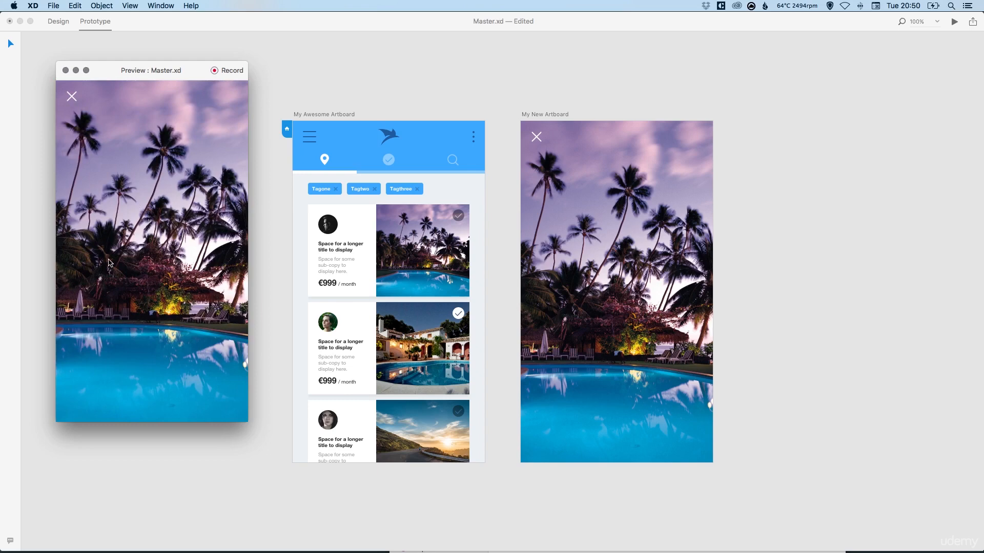
pyautogui.click(74, 99)
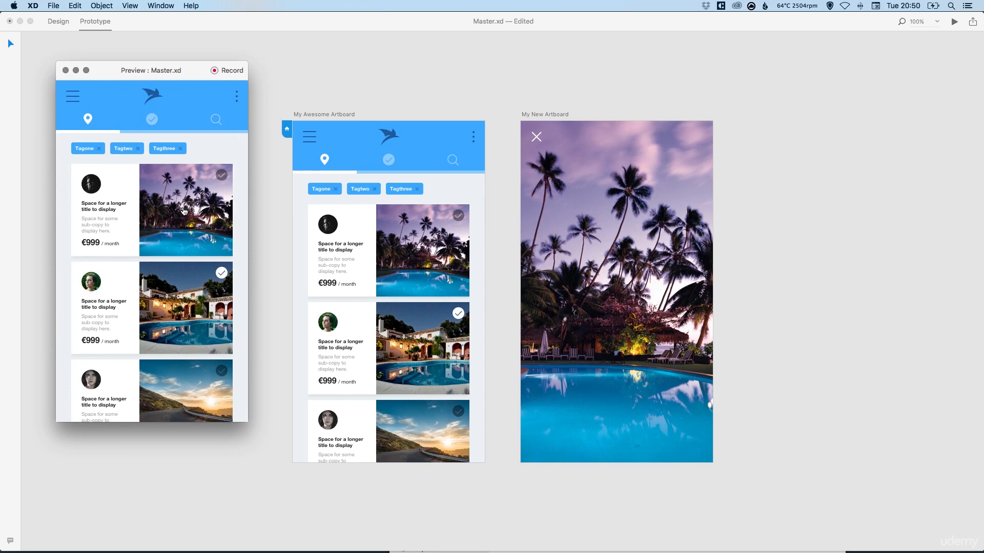
# Record a preview walkthrough of opening and closing the first card, discard the recording and close the preview.
pyautogui.click(214, 70)
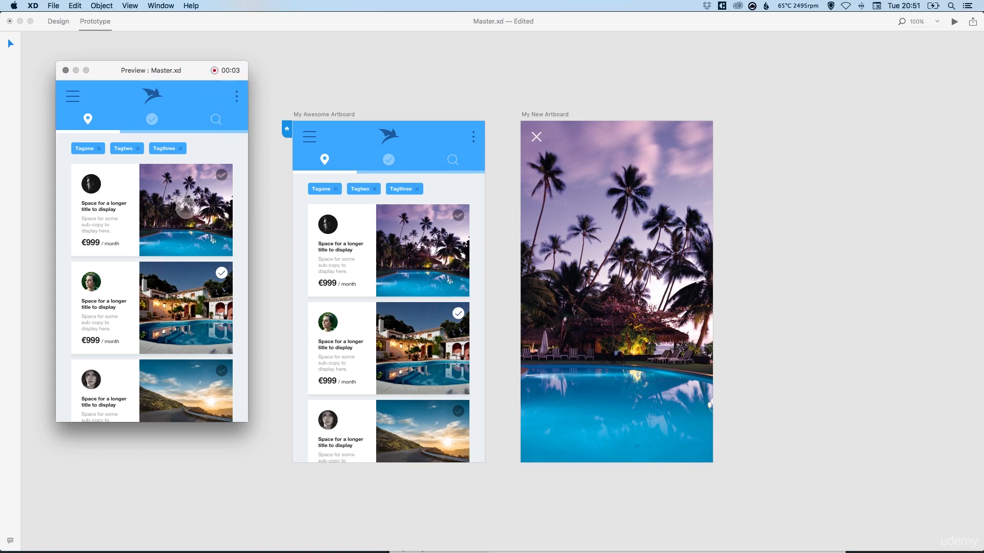
pyautogui.click(186, 207)
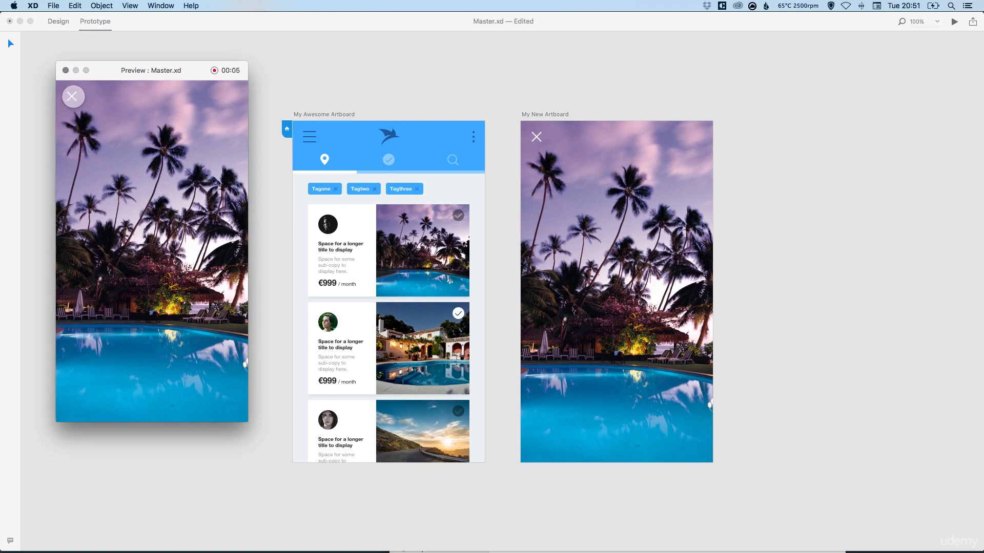
pyautogui.click(73, 96)
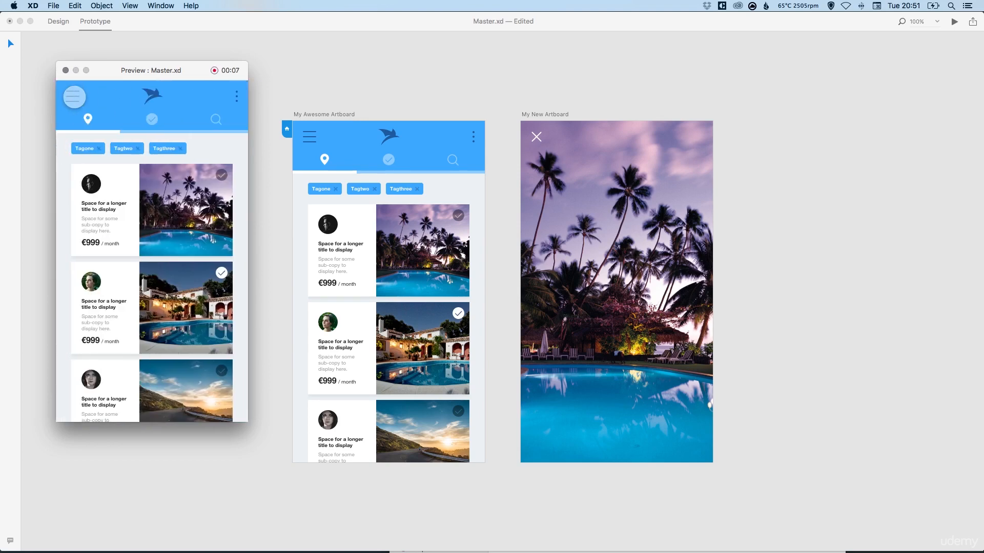
pyautogui.click(214, 71)
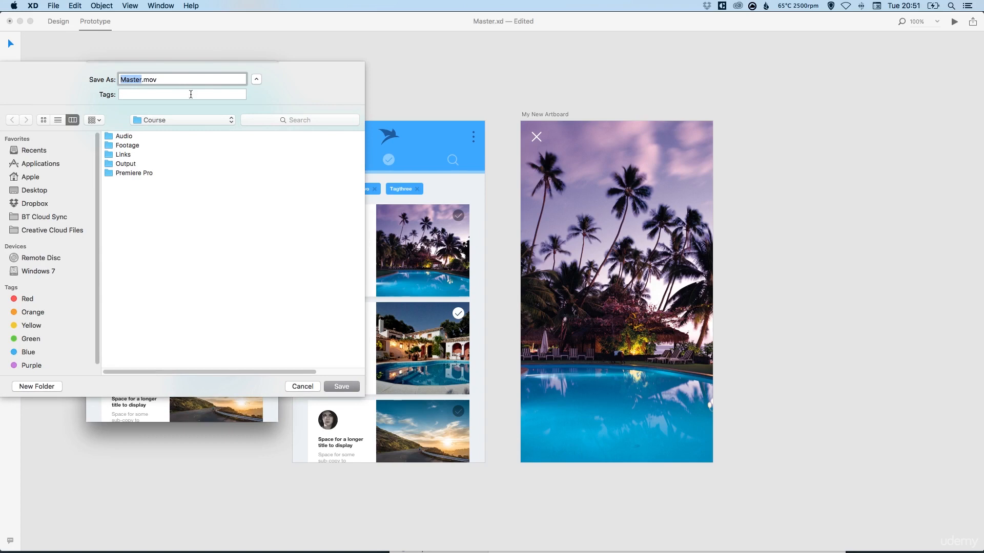
pyautogui.click(303, 387)
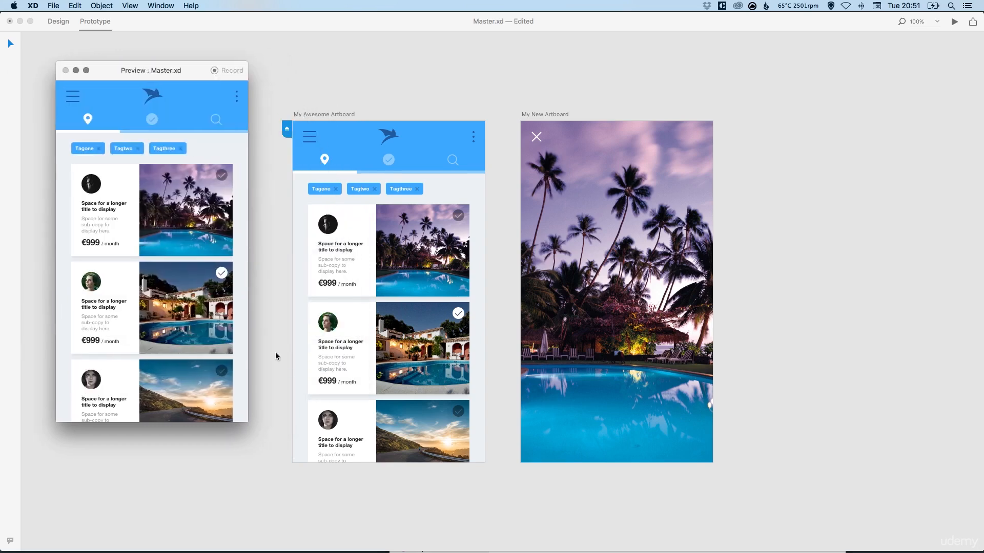
pyautogui.click(66, 70)
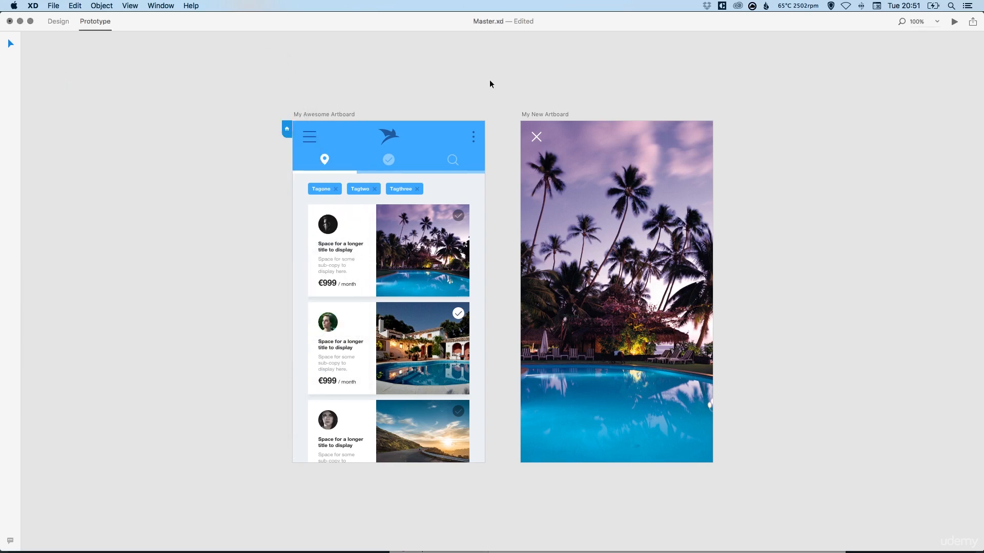